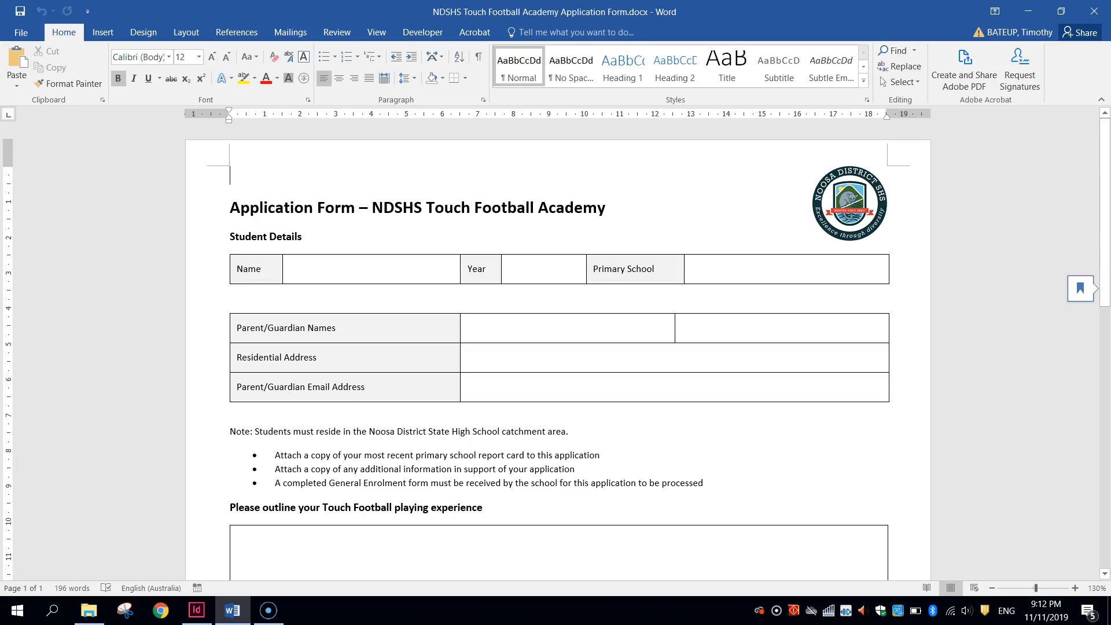
{"action": "left_click_drag", "start_coordinate": [1106, 203], "coordinate": [1105, 144]}
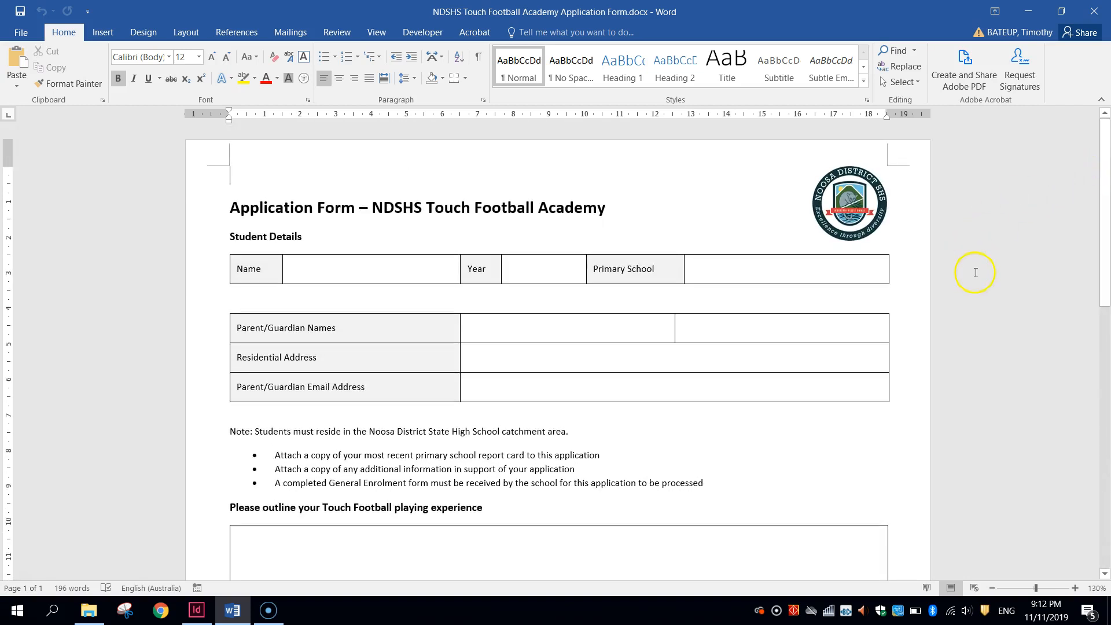
{"action": "left_click", "coordinate": [103, 31]}
{"action": "left_click", "coordinate": [108, 64]}
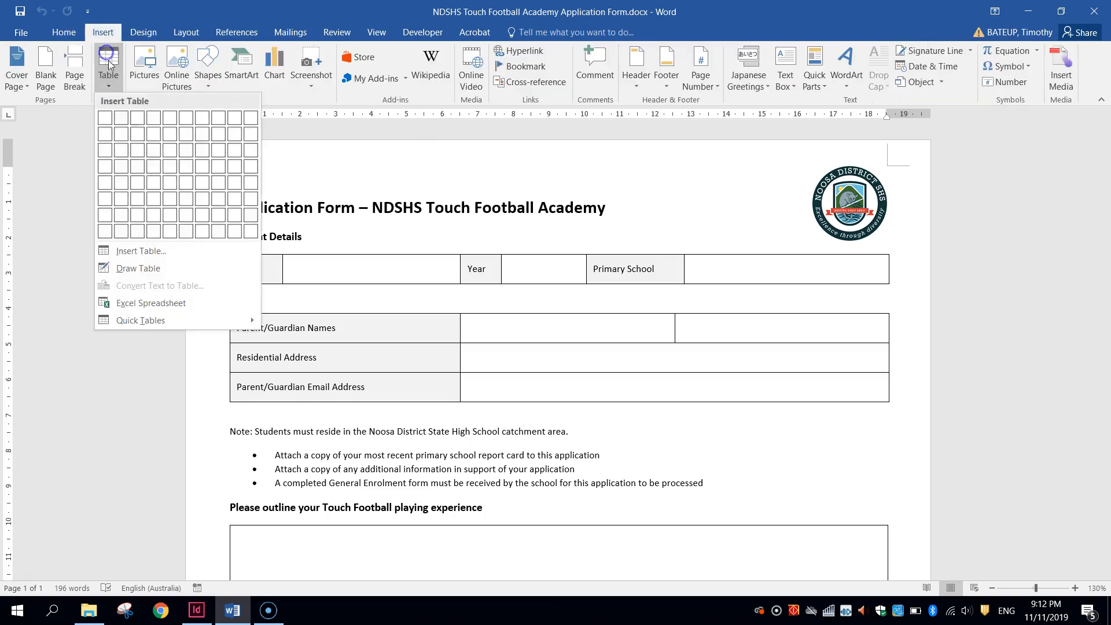
{"action": "left_click", "coordinate": [365, 145]}
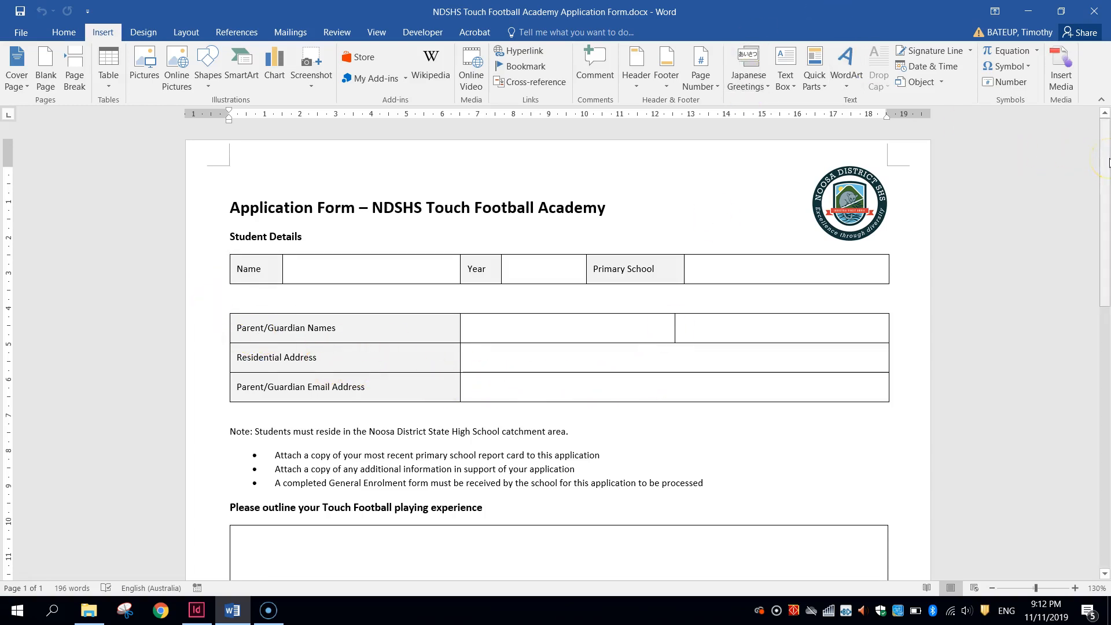
{"action": "left_click_drag", "start_coordinate": [1109, 162], "coordinate": [1094, 144]}
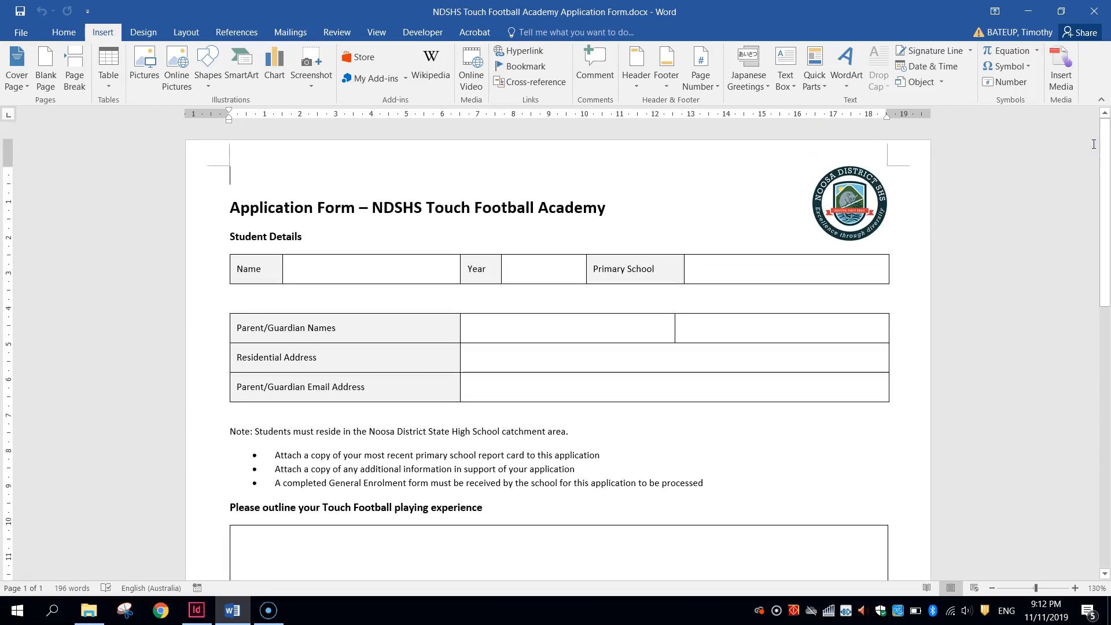
Save the Word form to the Desktop as the Adobe PDF "NDSHS Touch Football Academy Application Form.pdf", replacing the existing file.
{"action": "left_click", "coordinate": [15, 35]}
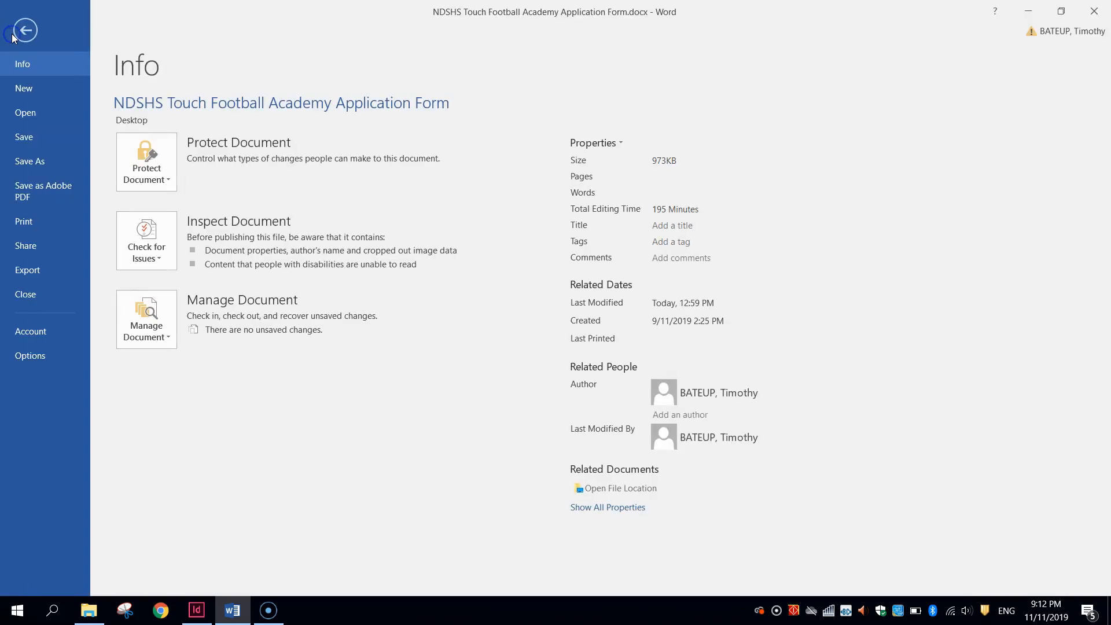
{"action": "left_click", "coordinate": [37, 202]}
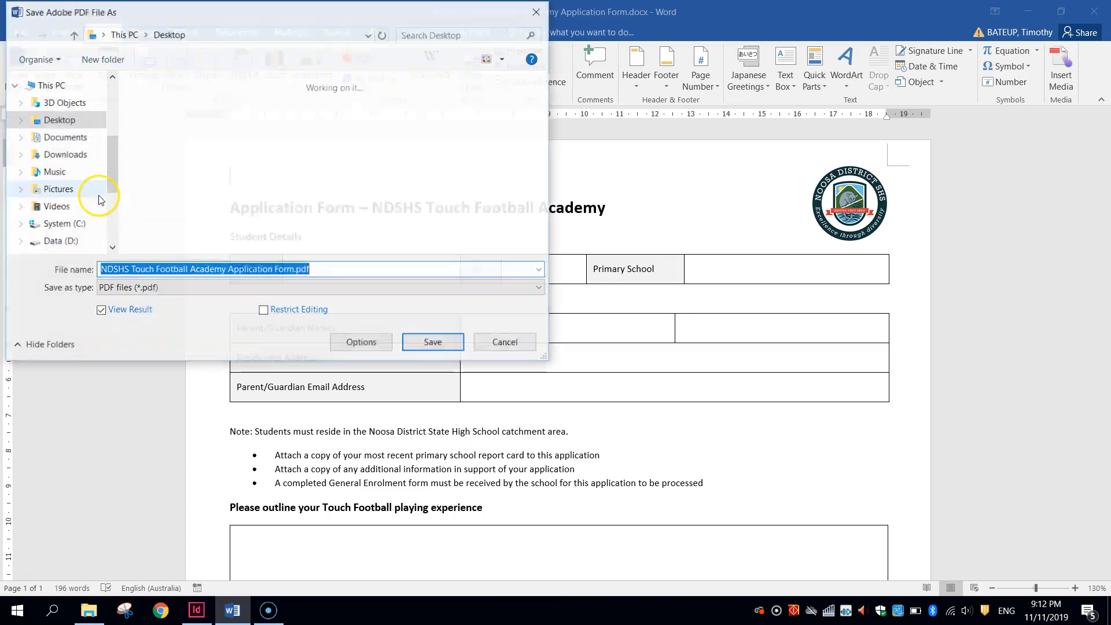
{"action": "left_click", "coordinate": [441, 344]}
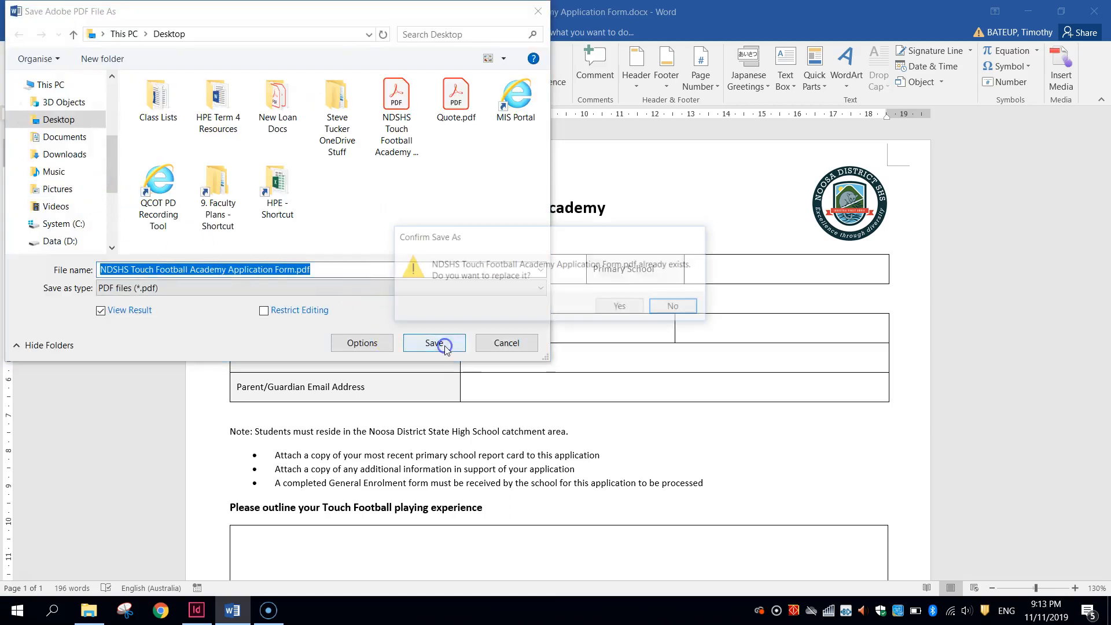
{"action": "left_click", "coordinate": [626, 313]}
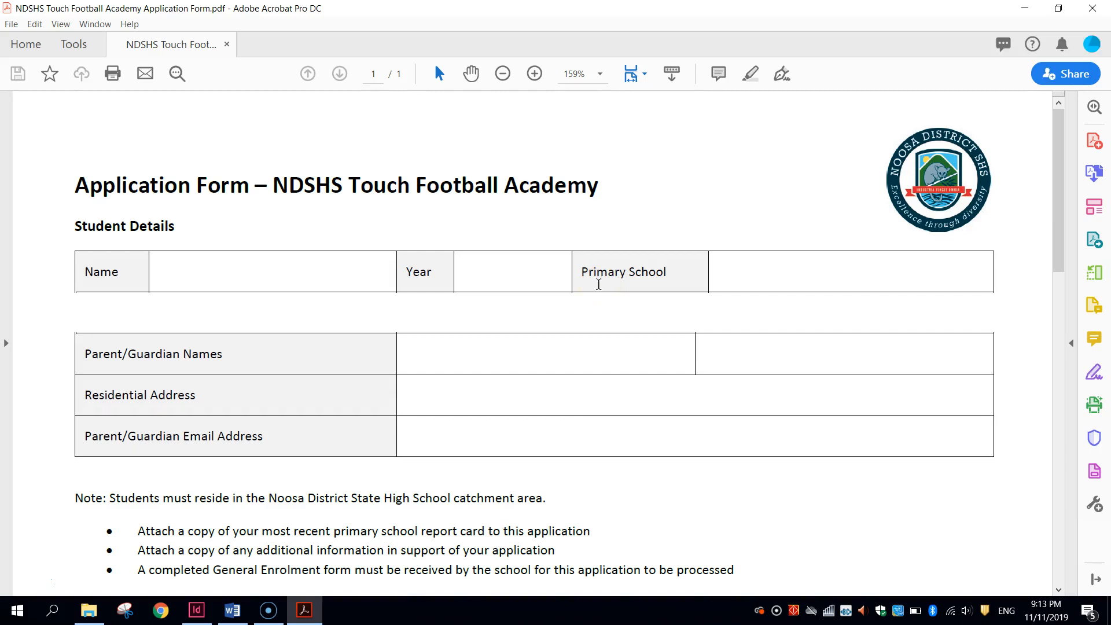
Start the Prepare Form tool on the open application form PDF with automatic field detection.
{"action": "left_click_drag", "start_coordinate": [1061, 135], "coordinate": [1087, 134]}
{"action": "left_click", "coordinate": [74, 44]}
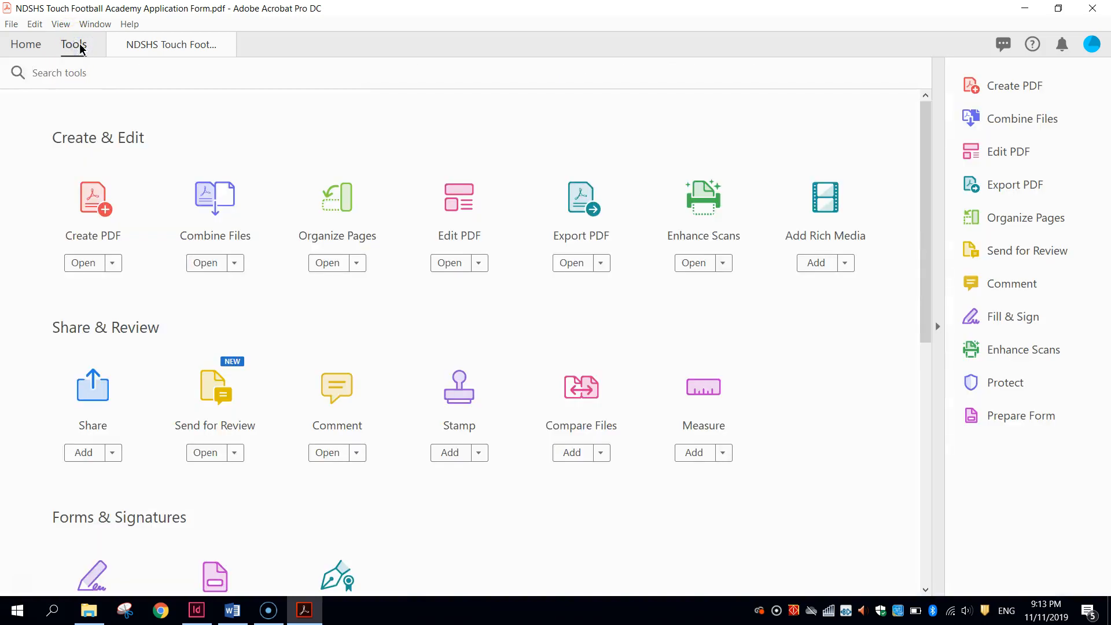
{"action": "scroll", "coordinate": [272, 372], "scroll_direction": "down", "scroll_amount": 3}
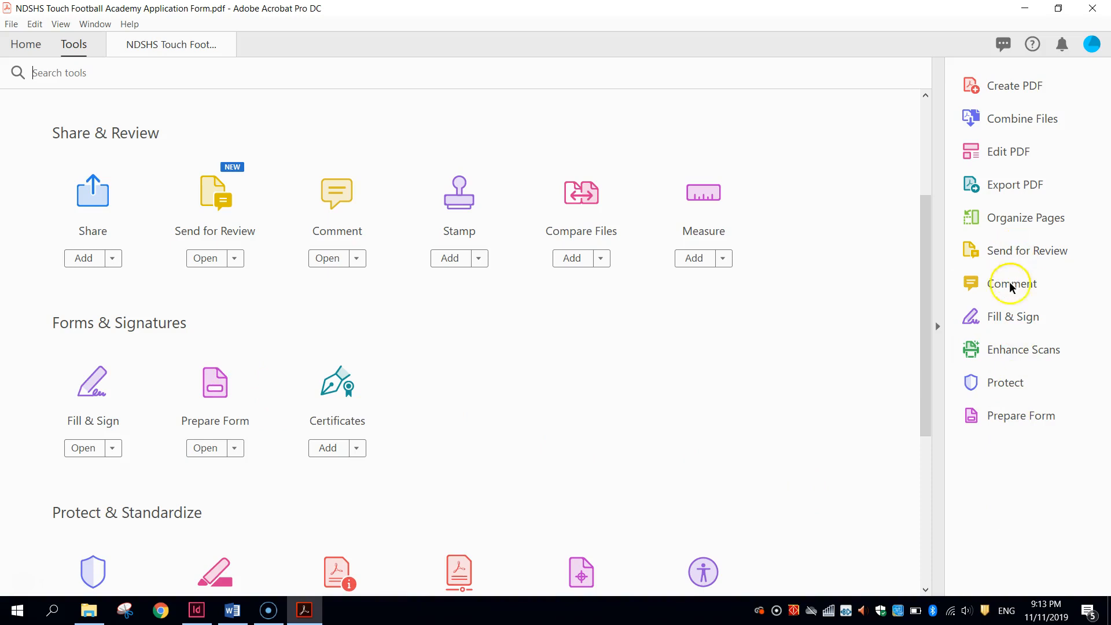
{"action": "left_click", "coordinate": [236, 453]}
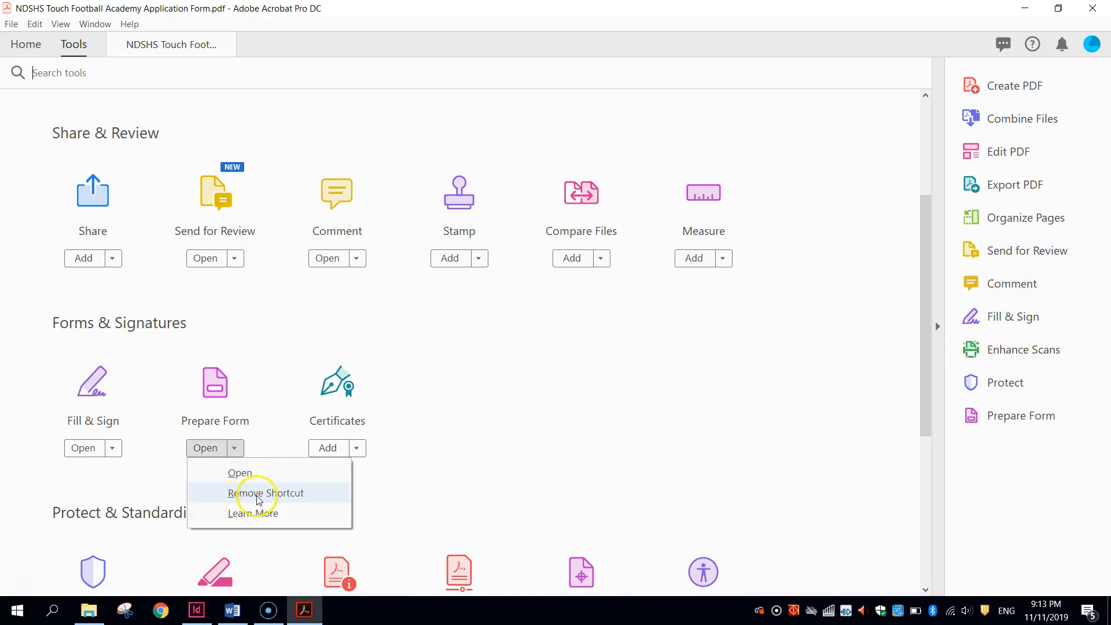
{"action": "left_click", "coordinate": [1043, 466]}
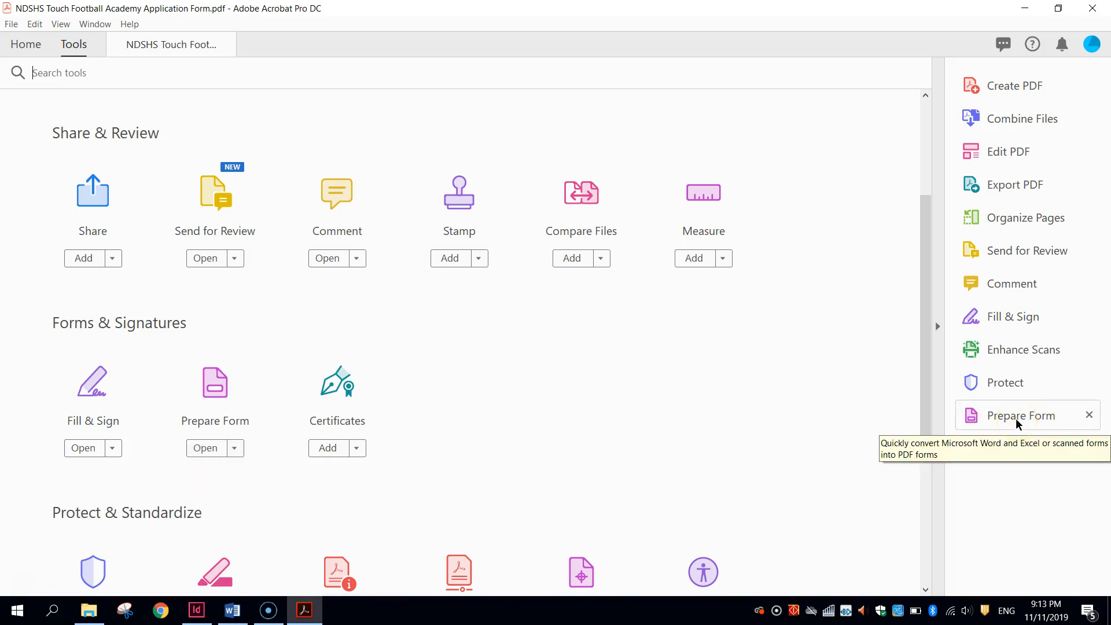
{"action": "left_click", "coordinate": [1023, 418]}
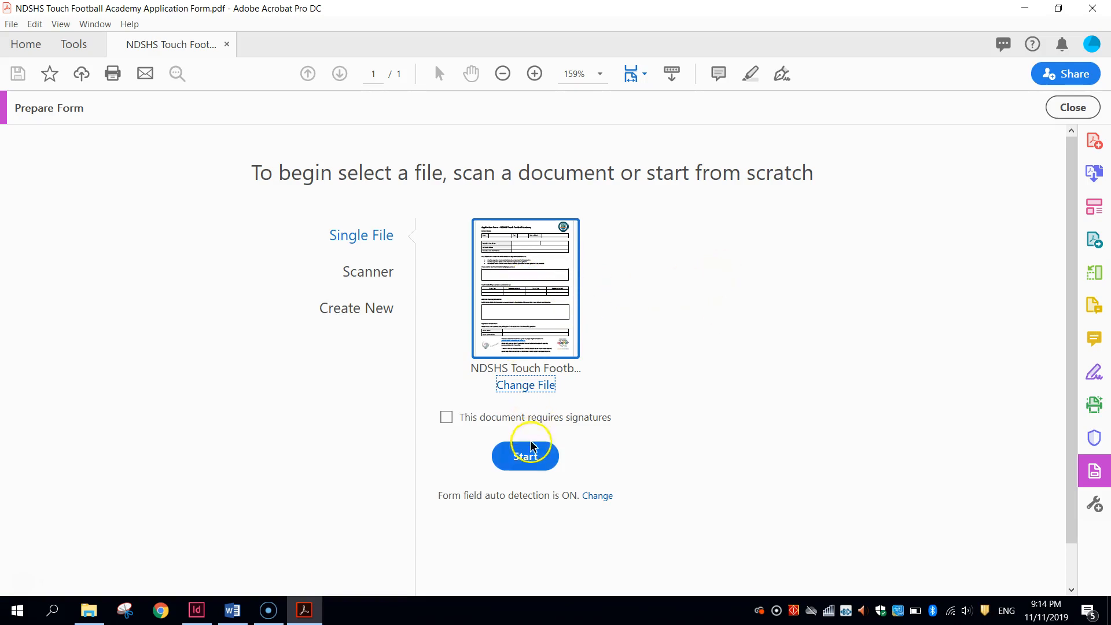
{"action": "left_click", "coordinate": [526, 456]}
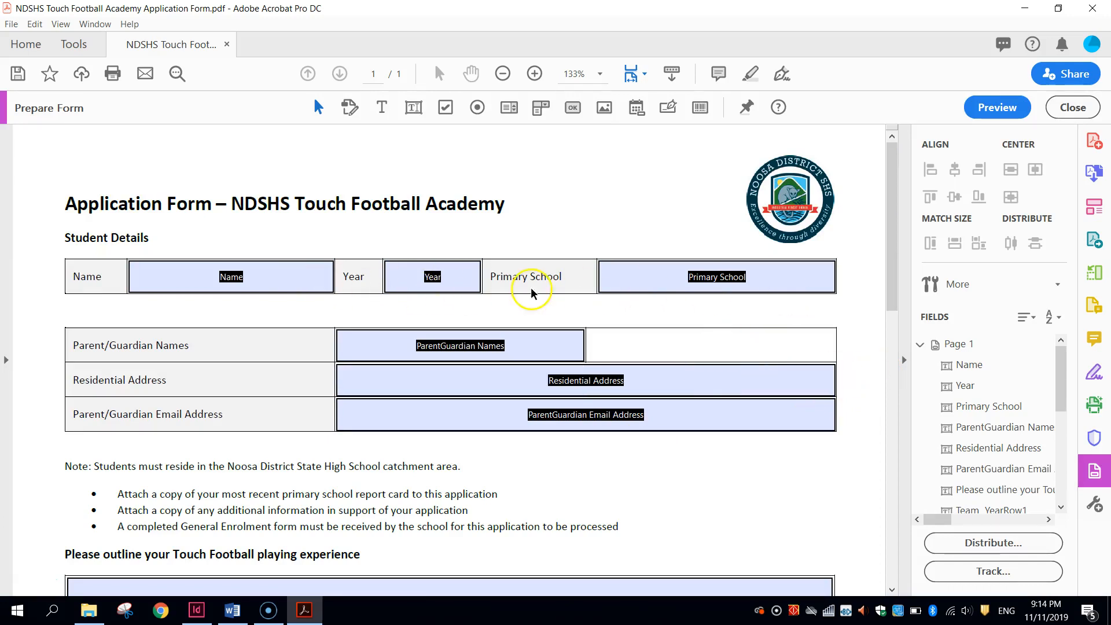
Examine the detected form fields down the page, including the email link below the Application Endorsement table.
{"action": "left_click_drag", "start_coordinate": [899, 278], "coordinate": [890, 550]}
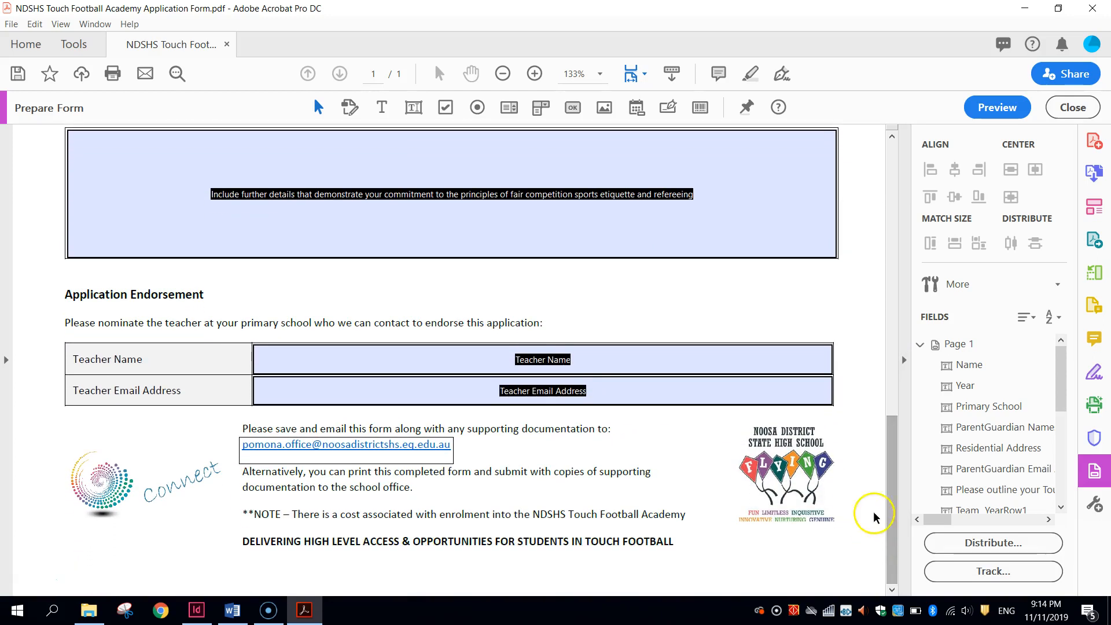
{"action": "left_click", "coordinate": [257, 451]}
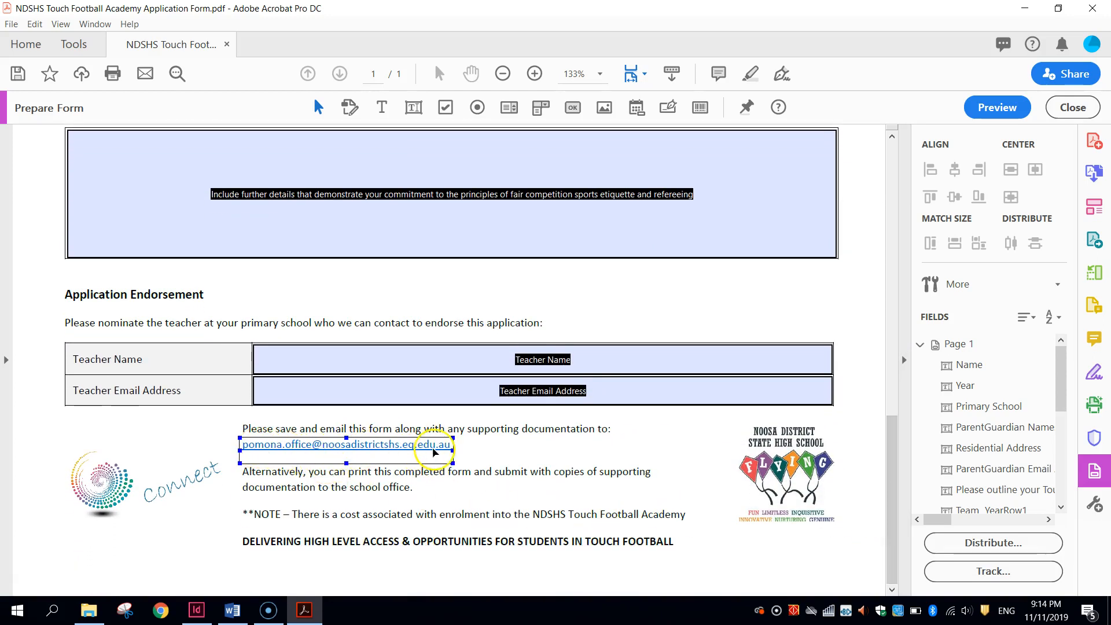
{"action": "left_click", "coordinate": [476, 476]}
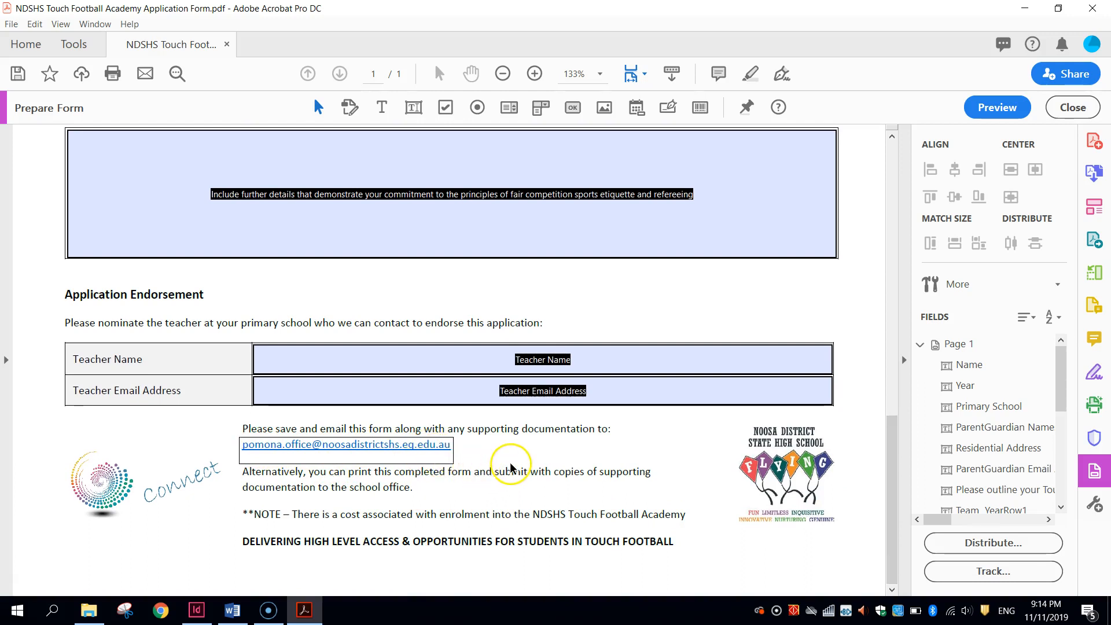
{"action": "left_click", "coordinate": [294, 450]}
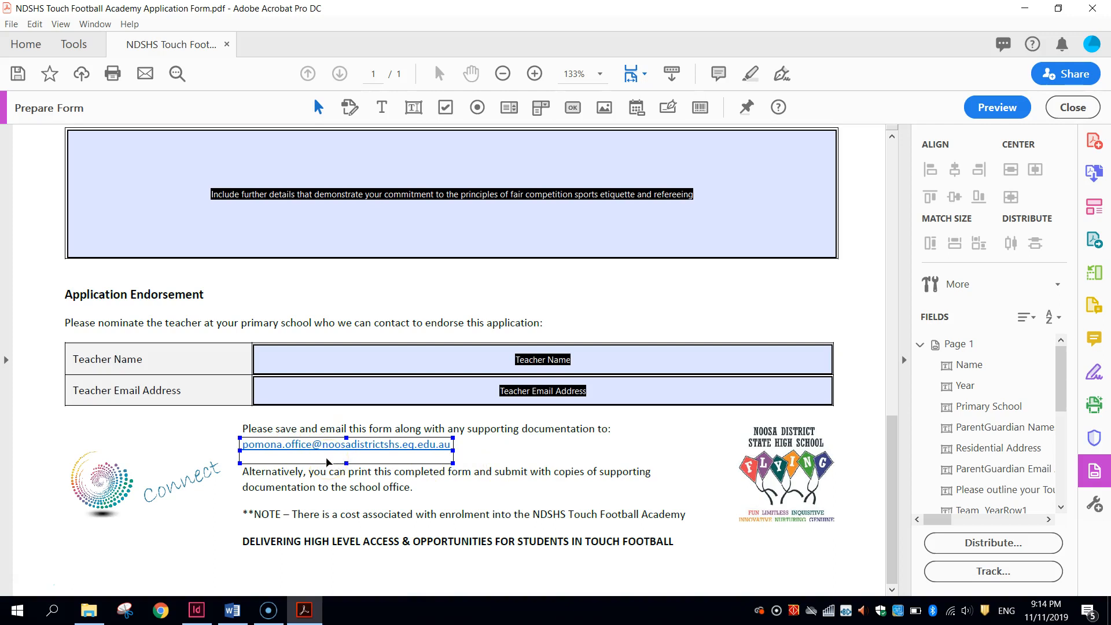
{"action": "left_click_drag", "start_coordinate": [895, 509], "coordinate": [914, 219]}
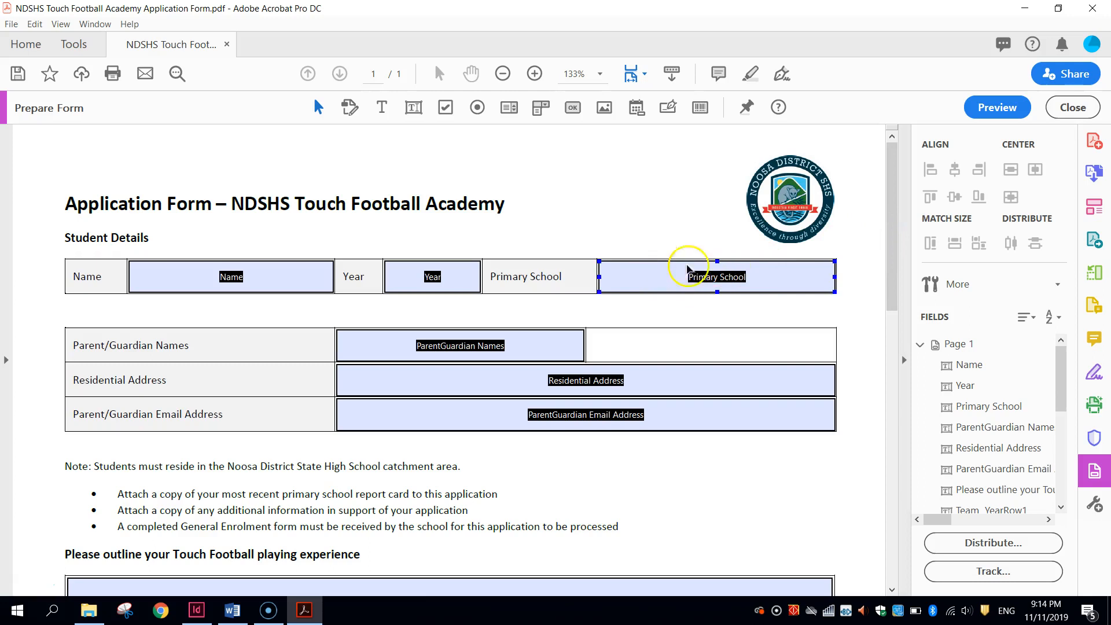
Preview the form, enter a sample first name in the student Name field, and return to editing.
{"action": "left_click", "coordinate": [984, 103]}
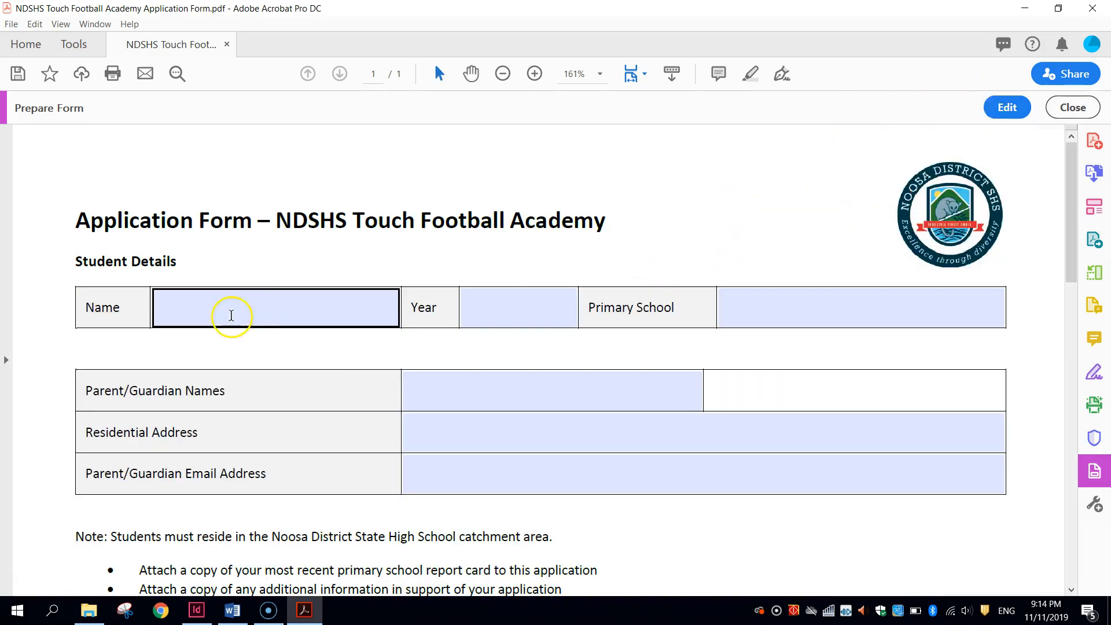
{"action": "left_click", "coordinate": [933, 305]}
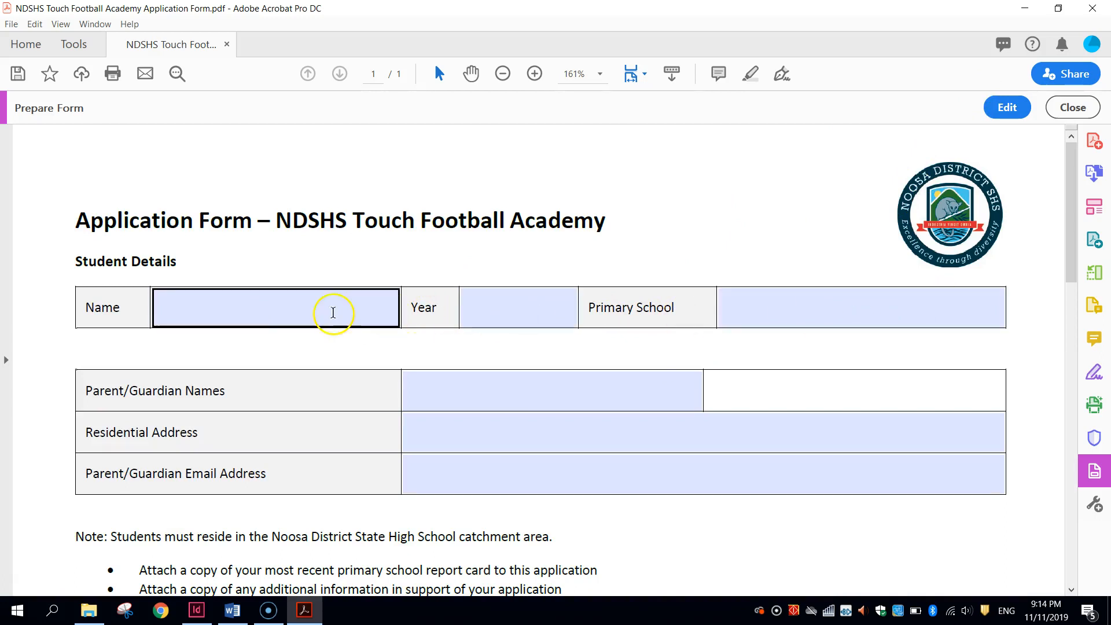
{"action": "left_click", "coordinate": [288, 311]}
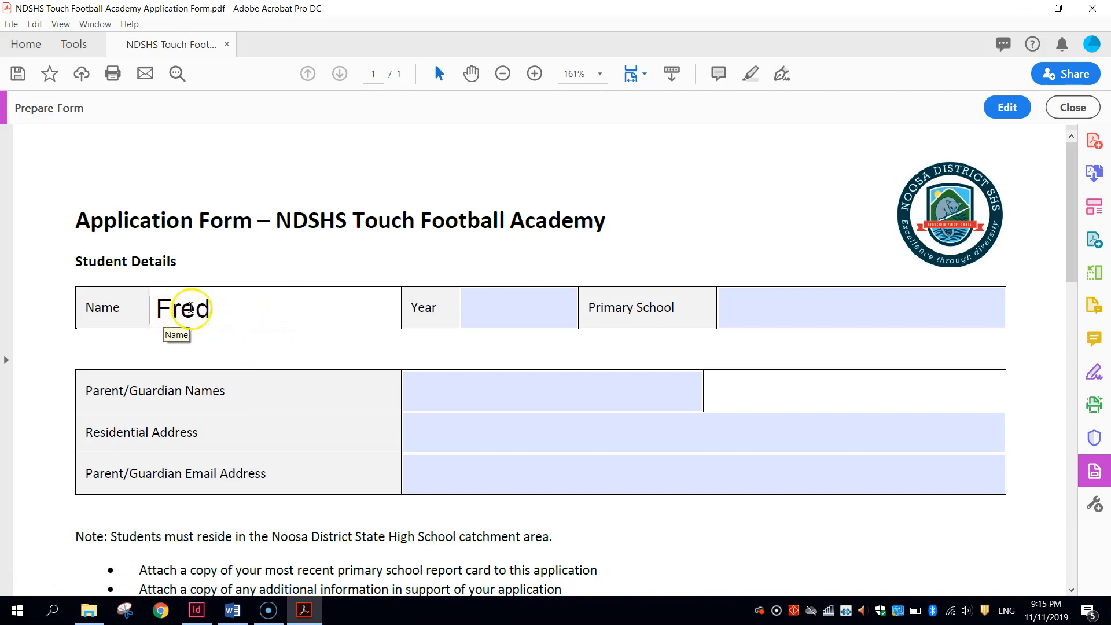
{"action": "left_click", "coordinate": [113, 303]}
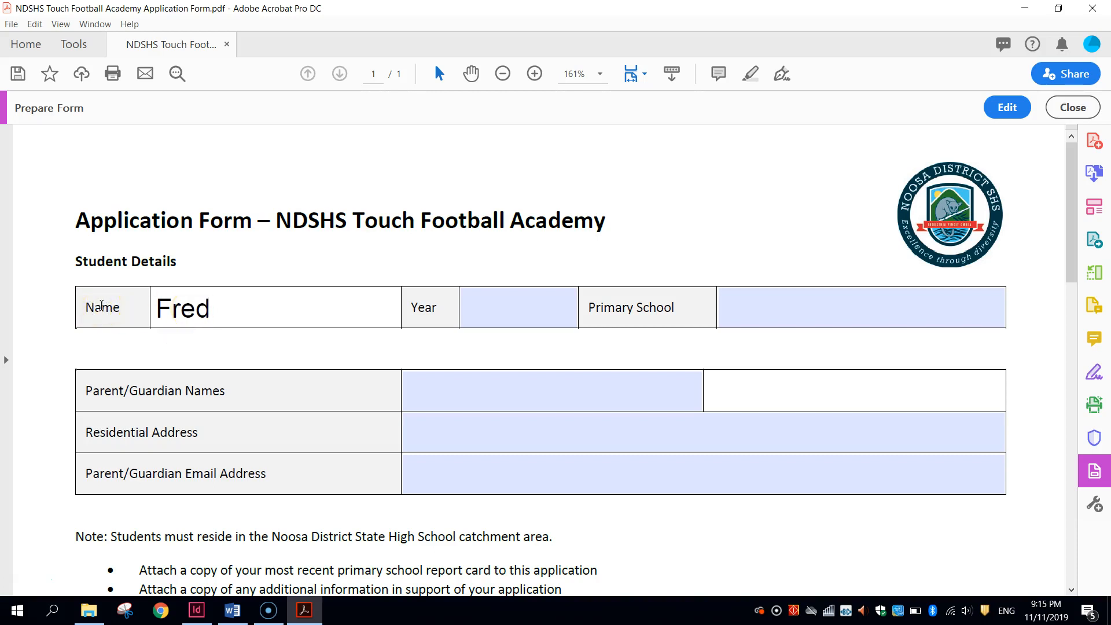
{"action": "double_click", "coordinate": [183, 310]}
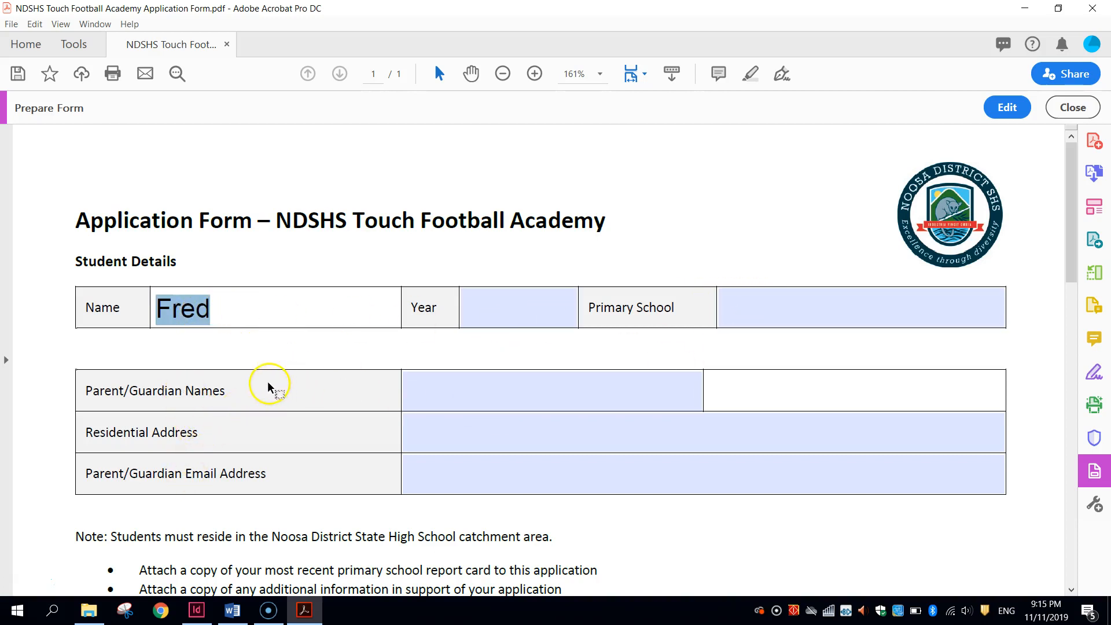
{"action": "left_click", "coordinate": [1006, 110]}
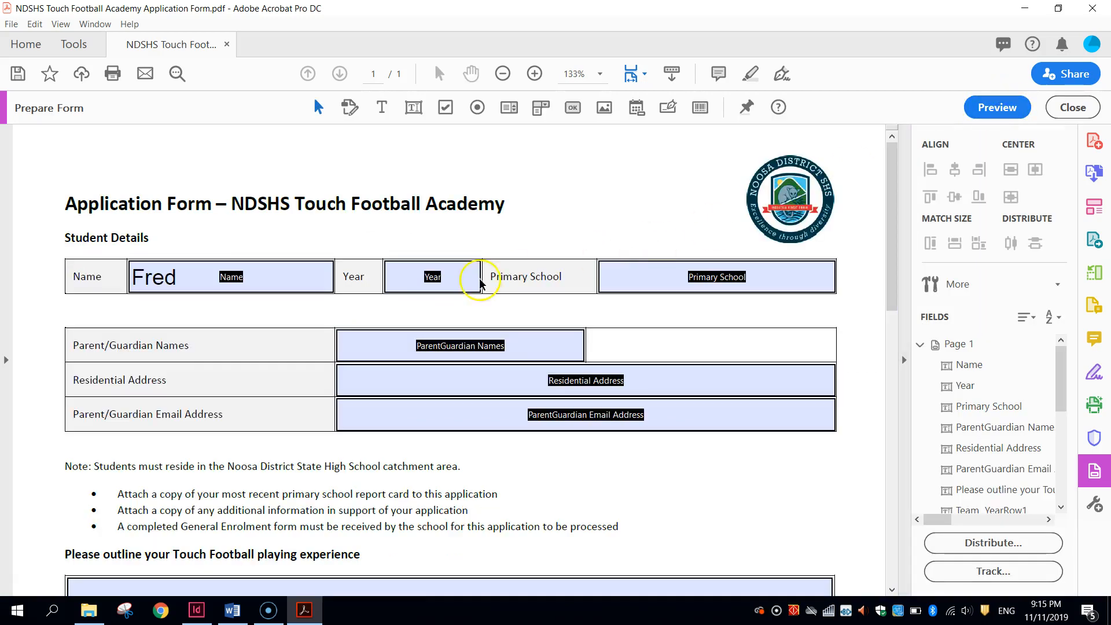
Set the student Name field's text appearance to font size 8 and the Calibri font.
{"action": "double_click", "coordinate": [235, 280]}
{"action": "left_click_drag", "start_coordinate": [468, 121], "coordinate": [549, 80]}
{"action": "left_click", "coordinate": [512, 104]}
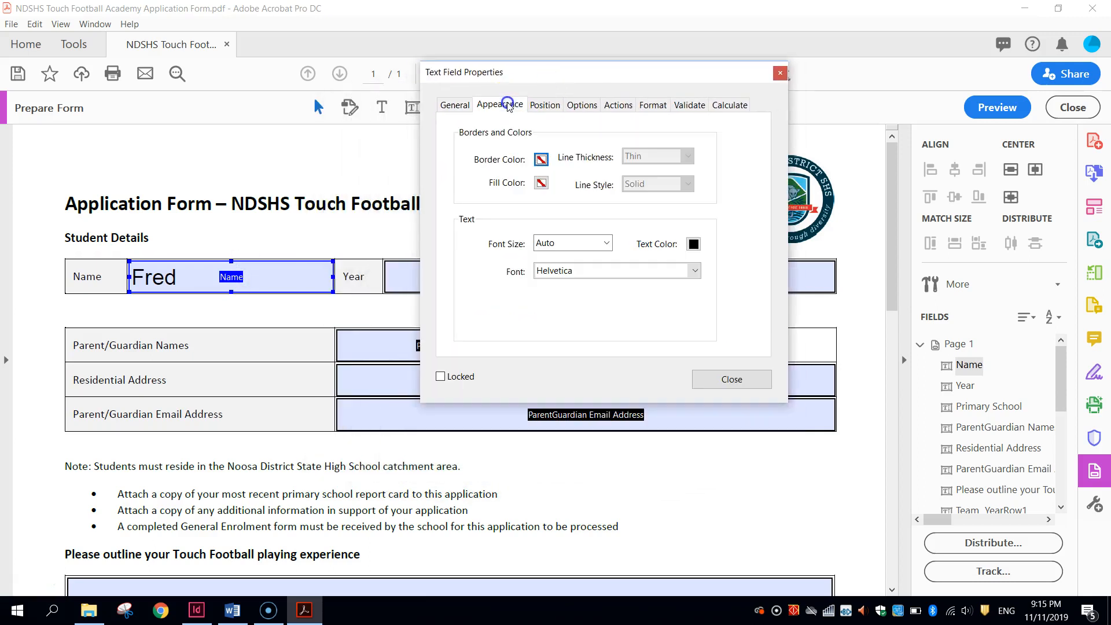
{"action": "left_click", "coordinate": [602, 243]}
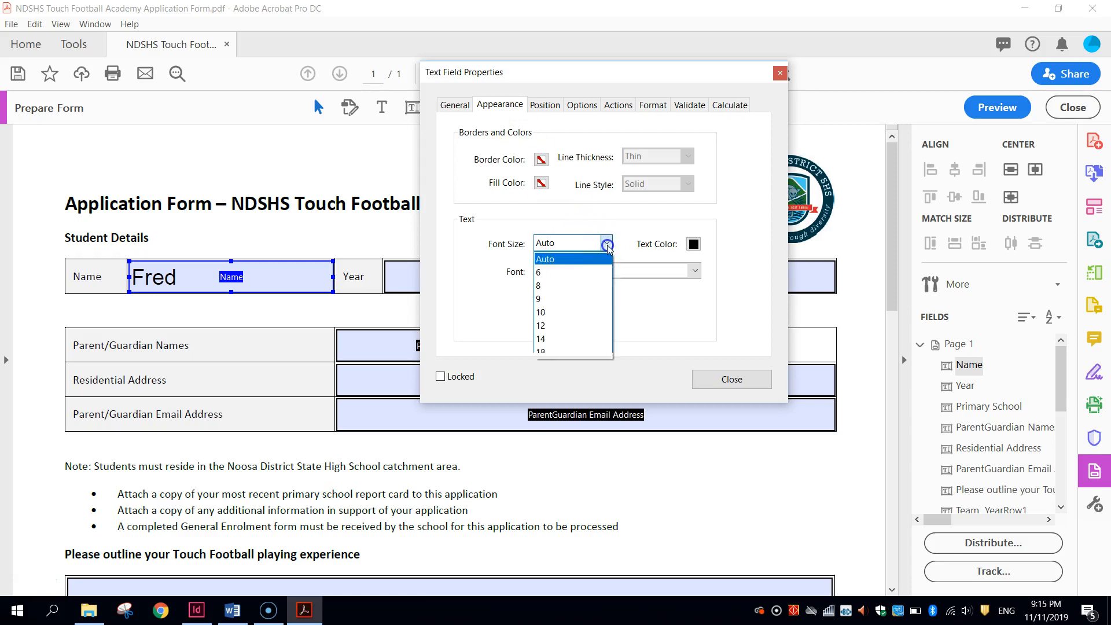
{"action": "left_click", "coordinate": [566, 286]}
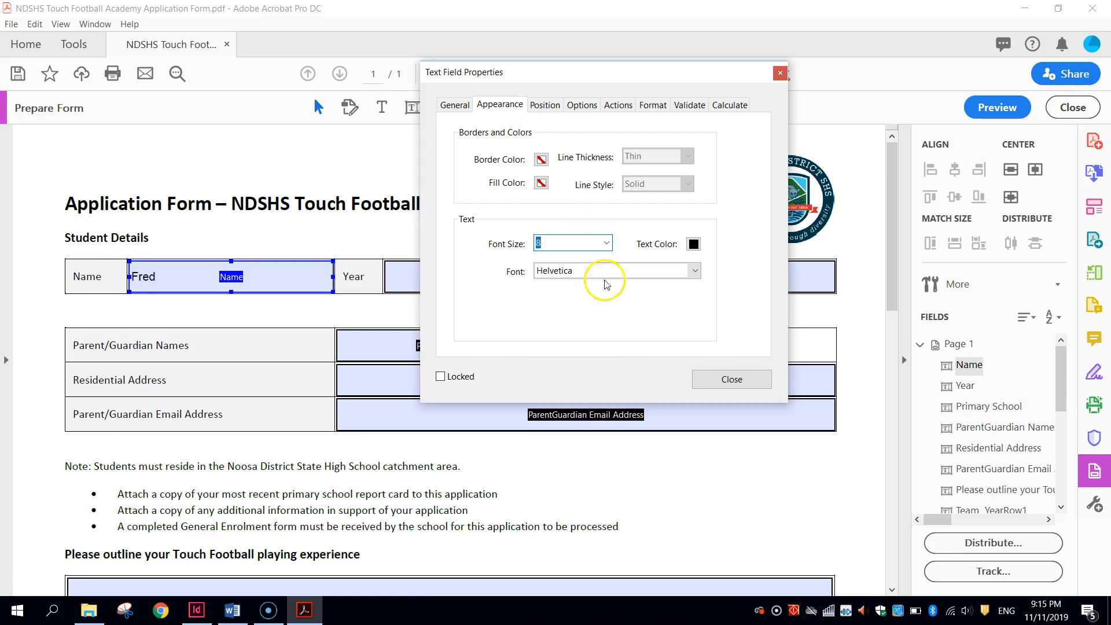
{"action": "left_click", "coordinate": [697, 271]}
{"action": "left_click_drag", "start_coordinate": [695, 296], "coordinate": [693, 323]}
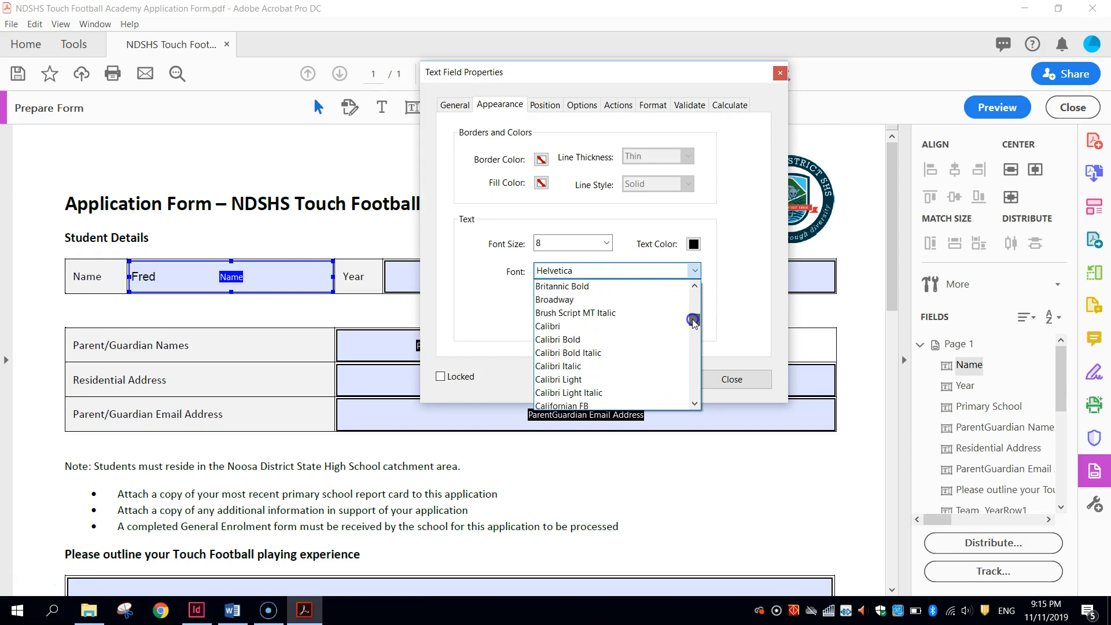
{"action": "left_click", "coordinate": [614, 325]}
{"action": "left_click", "coordinate": [725, 381]}
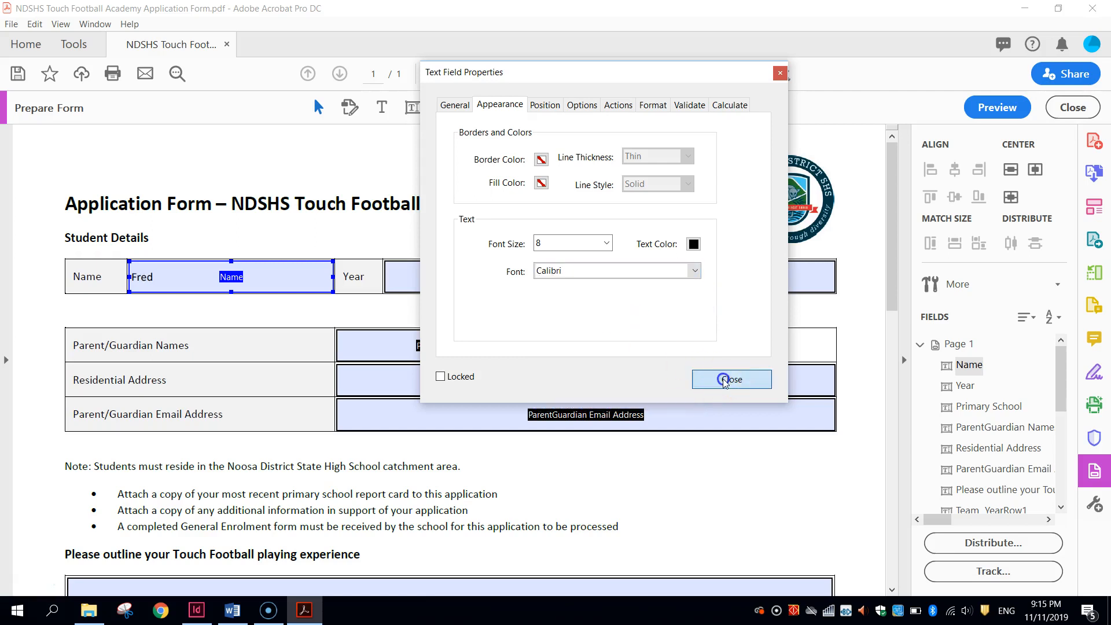
Preview the form to check the text in the student Name field, and return to editing.
{"action": "left_click", "coordinate": [998, 110]}
{"action": "left_click", "coordinate": [364, 317]}
{"action": "left_click", "coordinate": [116, 312]}
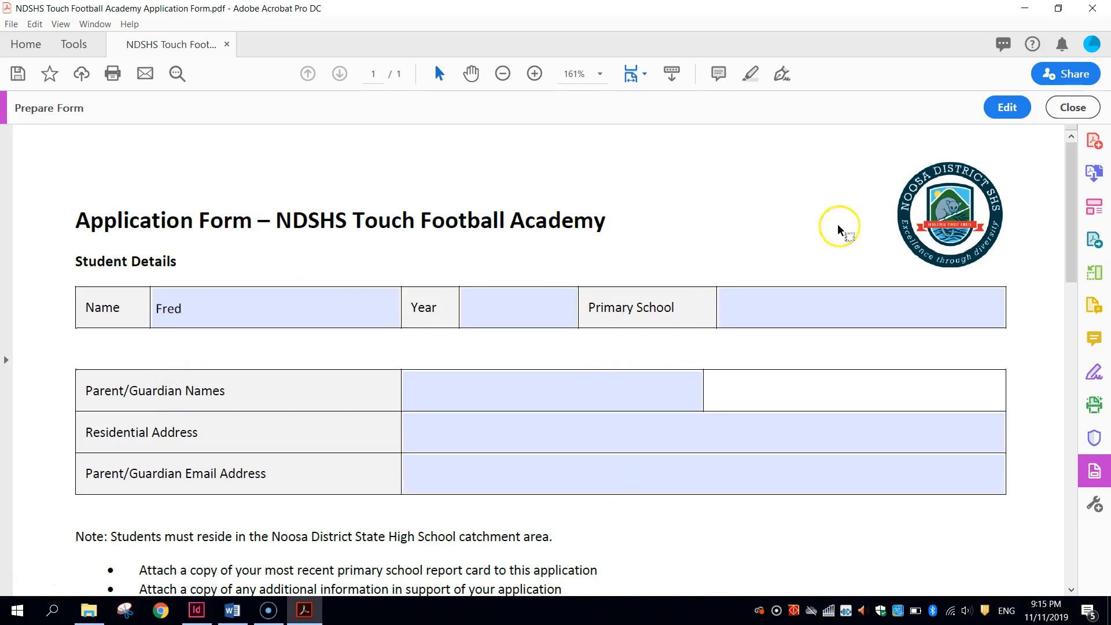
{"action": "left_click", "coordinate": [1012, 109]}
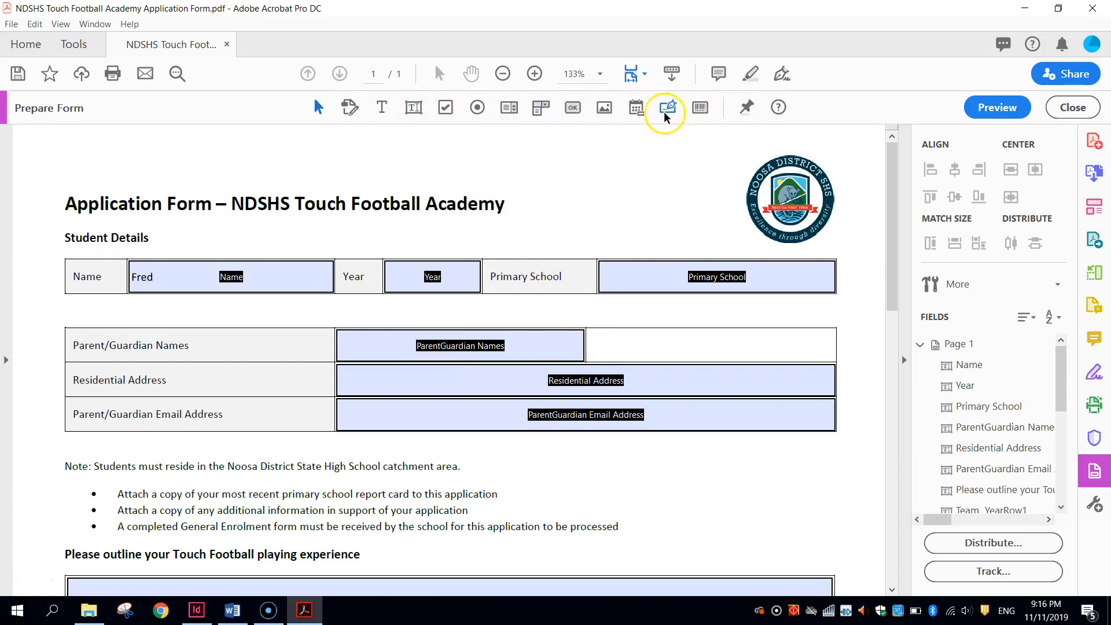
Add a text field named ParentGuardian Names2 in the empty cell of the Parent/Guardian Names row.
{"action": "left_click", "coordinate": [412, 110]}
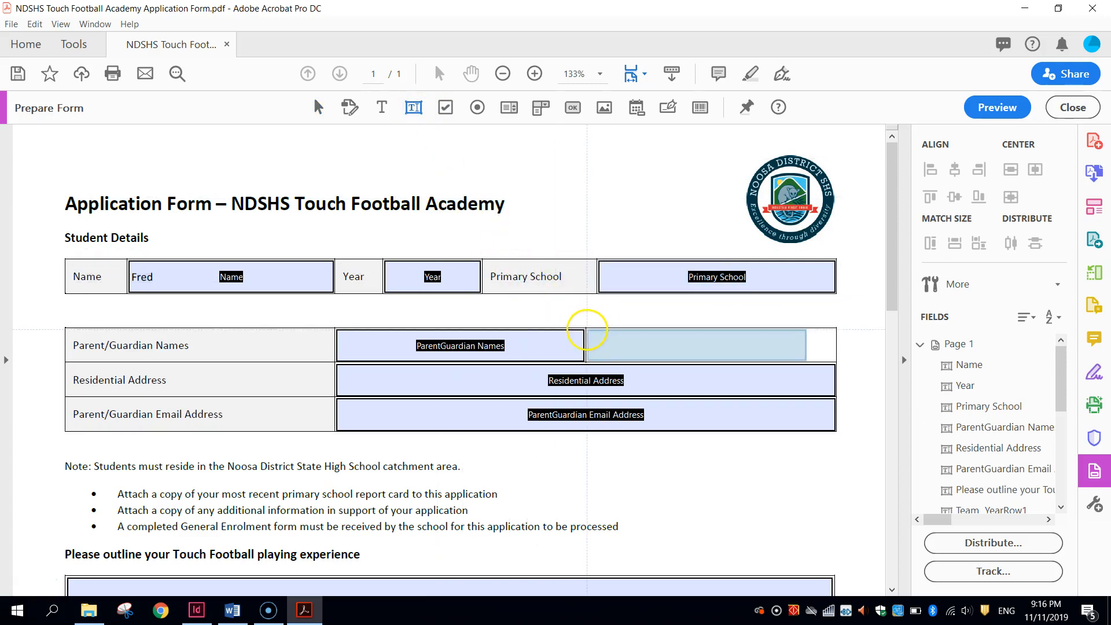
{"action": "left_click", "coordinate": [588, 330]}
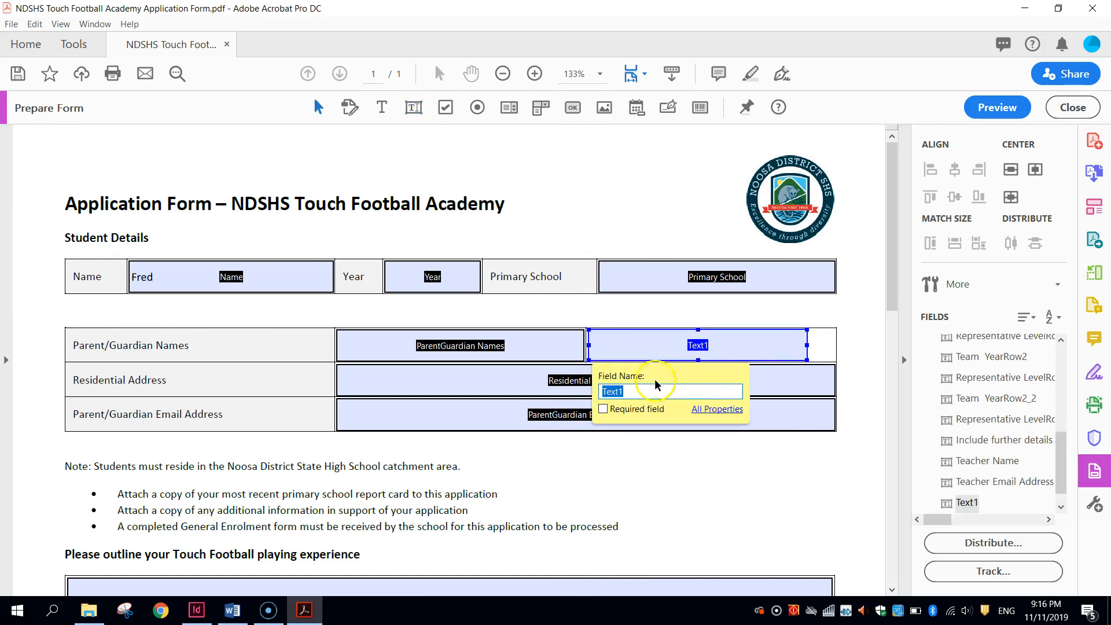
{"action": "type", "text": "ParentGuardian Names2"}
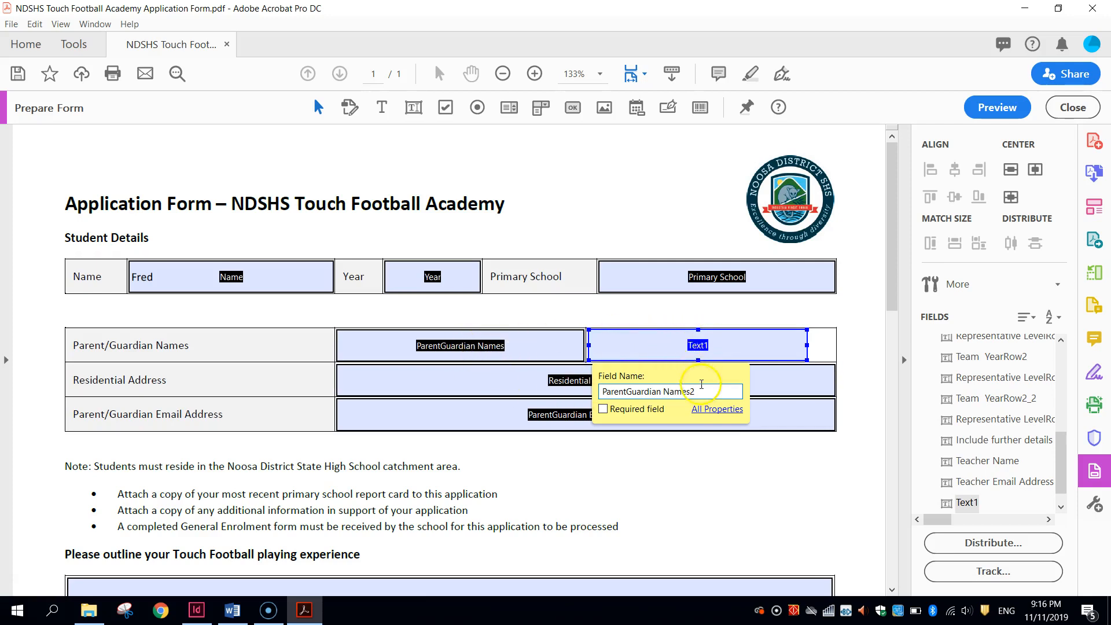
{"action": "key", "text": "Return"}
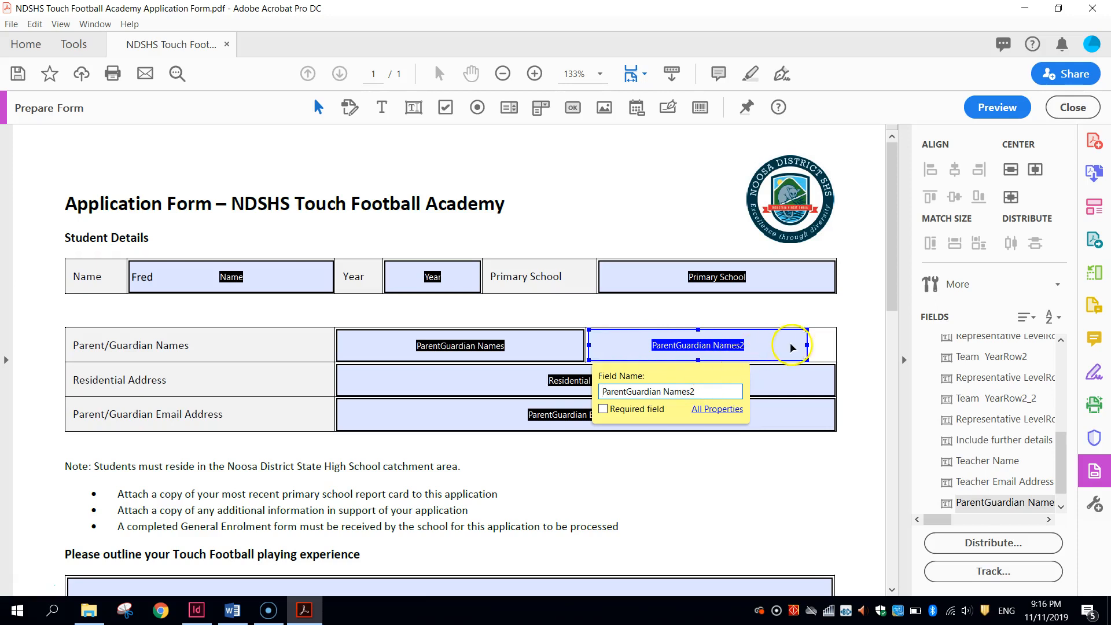
Widen the ParentGuardian Names2 field to reach the right edge of its table cell.
{"action": "left_click_drag", "start_coordinate": [807, 344], "coordinate": [828, 344]}
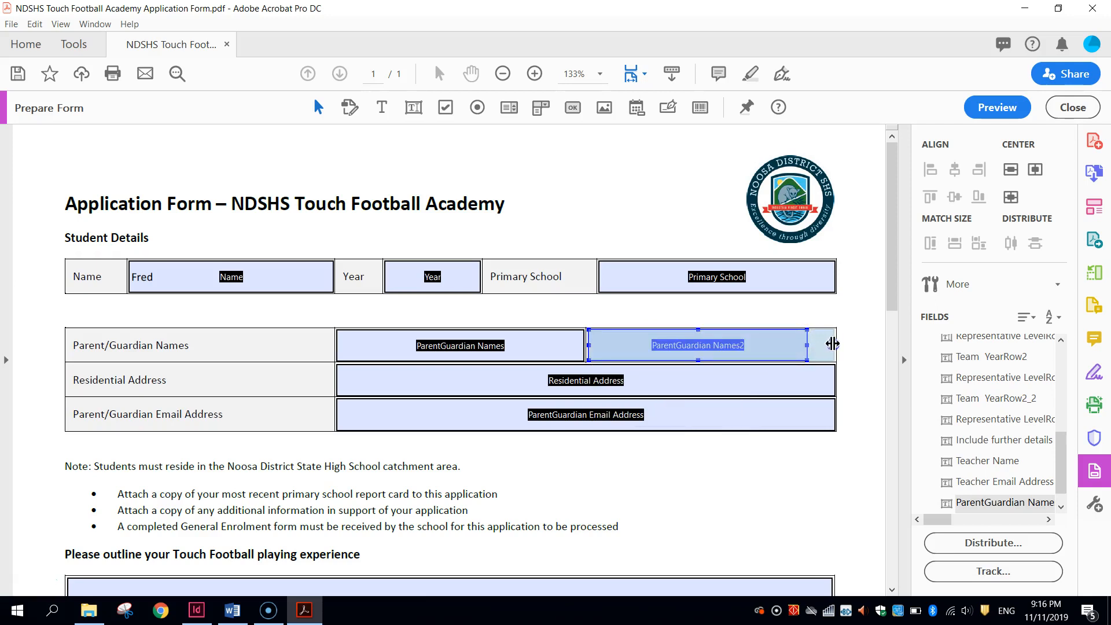
{"action": "left_click_drag", "start_coordinate": [832, 344], "coordinate": [834, 345]}
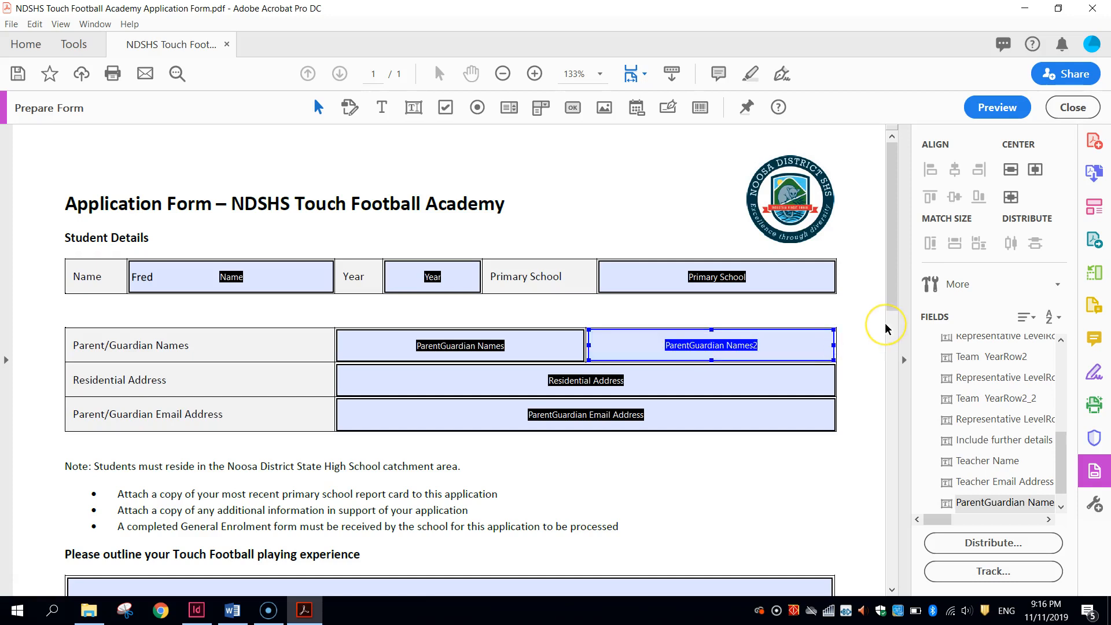
{"action": "left_click", "coordinate": [802, 345]}
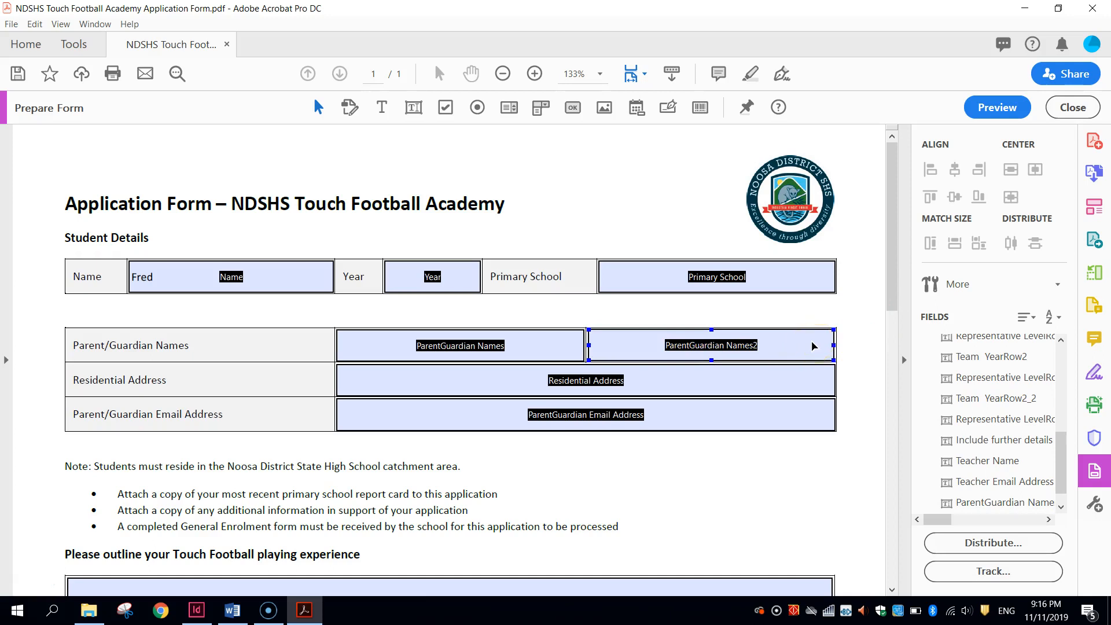
Delete the four text fields in both Representative Level columns of the Touch Football Representative Levels Achieved table.
{"action": "left_click", "coordinate": [413, 108]}
{"action": "left_click", "coordinate": [895, 186]}
{"action": "left_click_drag", "start_coordinate": [894, 186], "coordinate": [920, 339]}
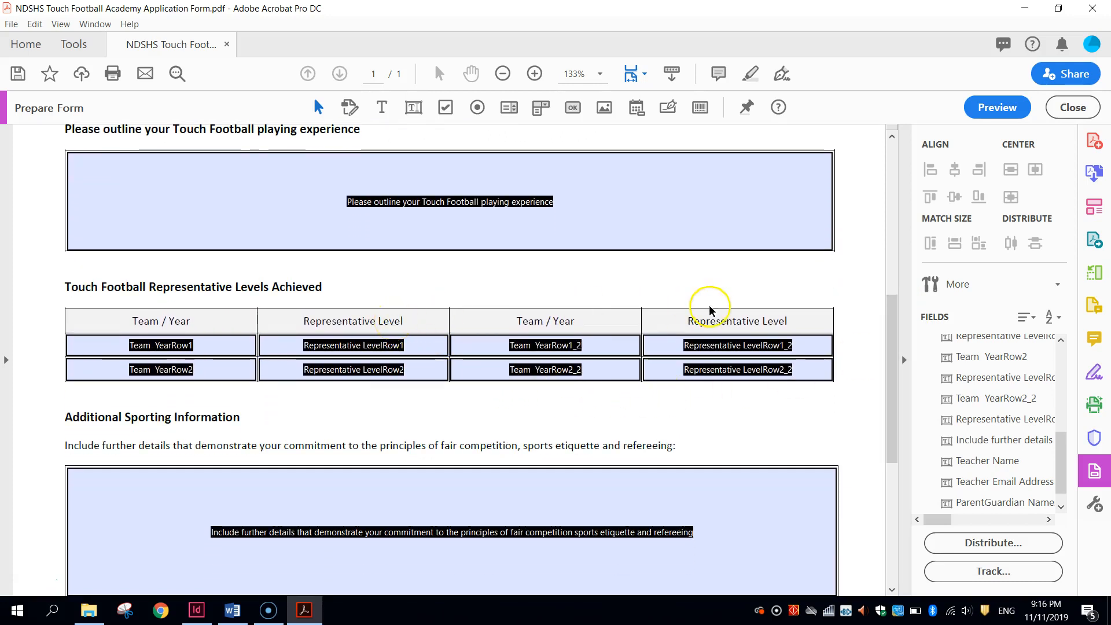
{"action": "left_click", "coordinate": [426, 349]}
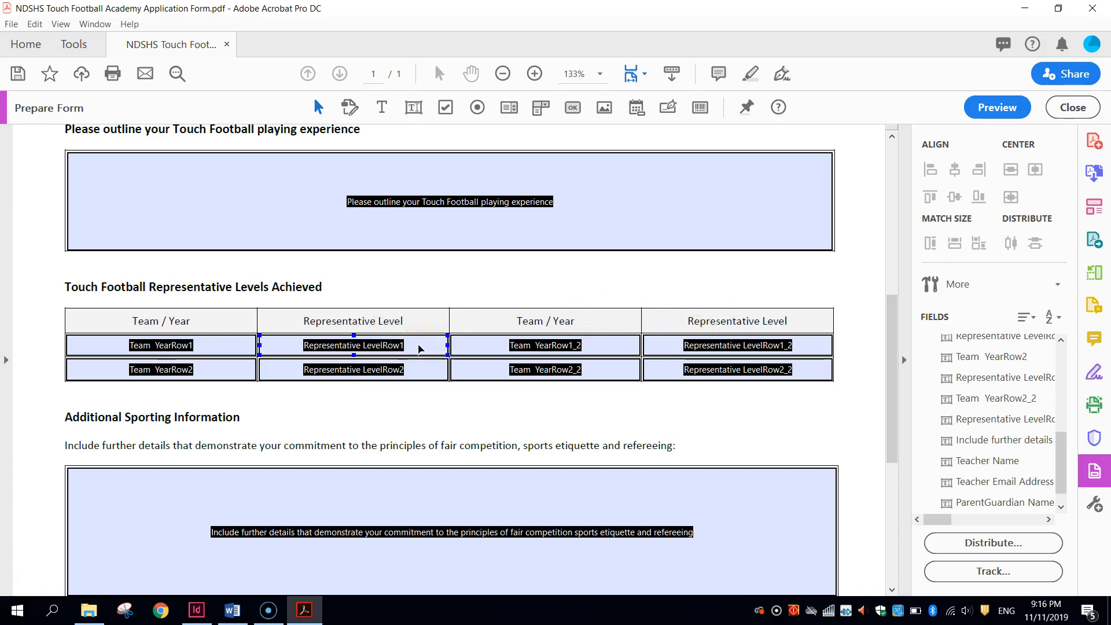
{"action": "left_click", "coordinate": [429, 349]}
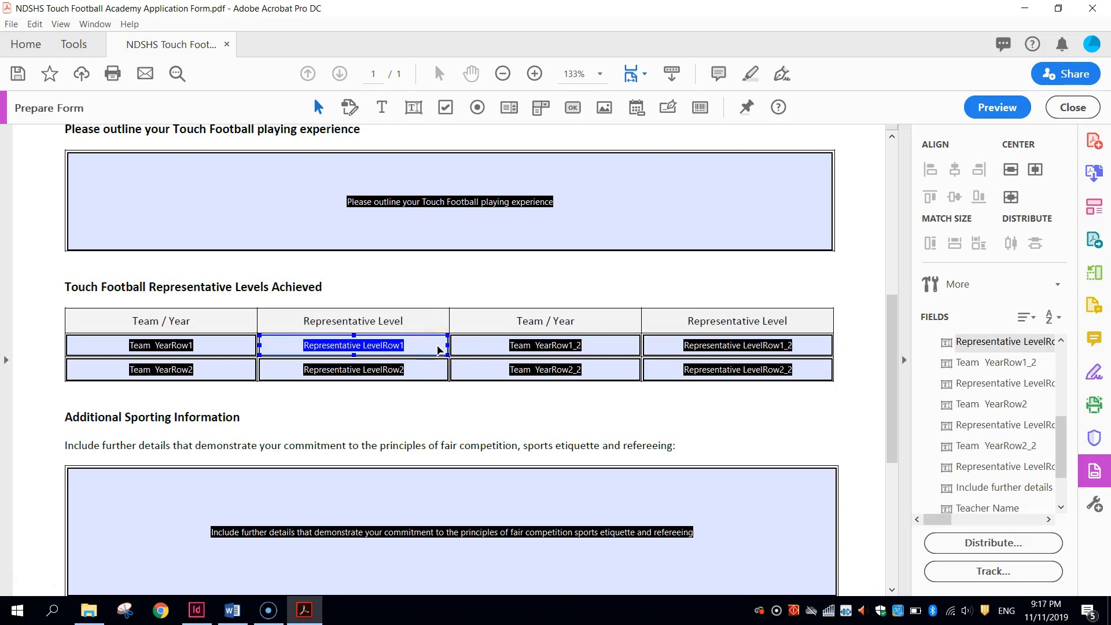
{"action": "key", "text": "Delete"}
{"action": "left_click", "coordinate": [419, 370]}
{"action": "key", "text": "Delete"}
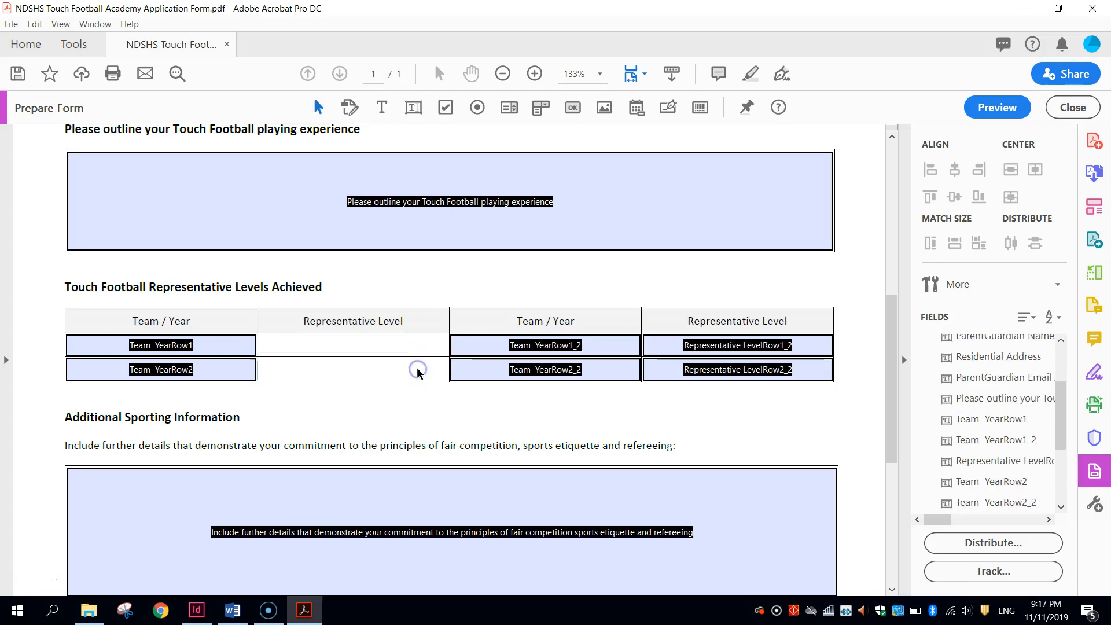
{"action": "left_click", "coordinate": [825, 346]}
{"action": "key", "text": "Delete"}
{"action": "left_click", "coordinate": [815, 367]}
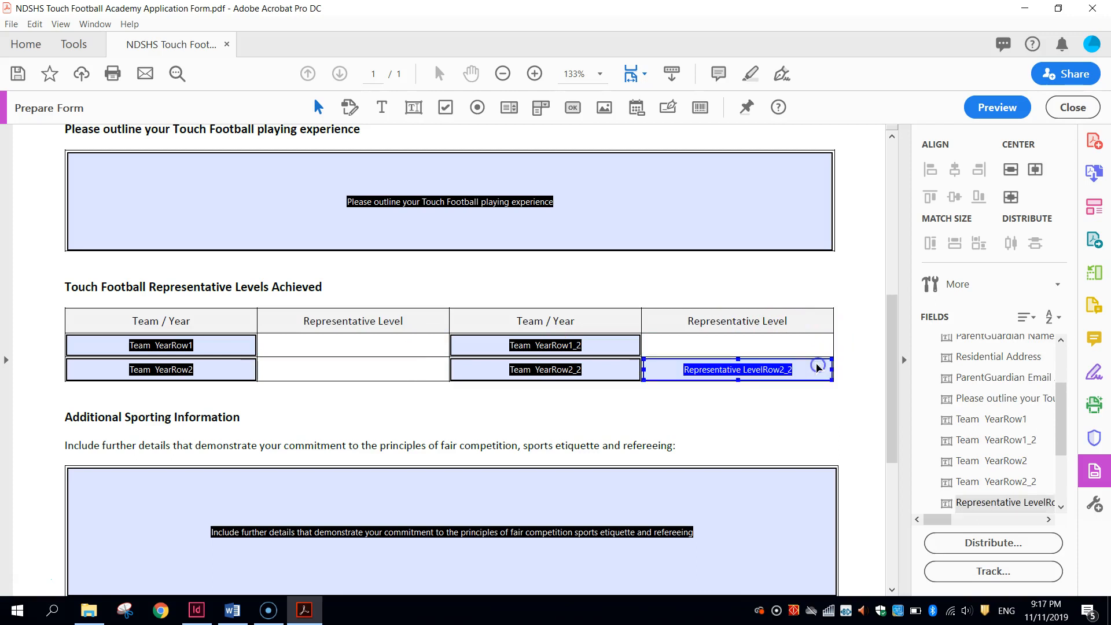
{"action": "key", "text": "Delete"}
{"action": "left_click", "coordinate": [794, 349]}
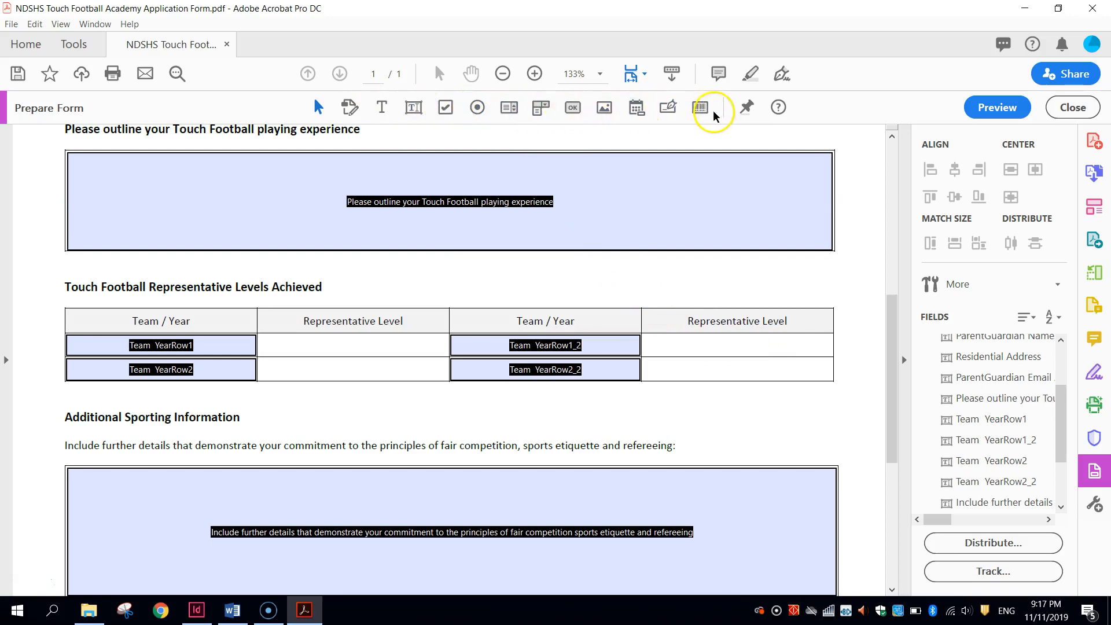
Add a dropdown field named RepLevel1 in the first row of the first Representative Level column and resize it to fit the cell.
{"action": "left_click", "coordinate": [538, 108]}
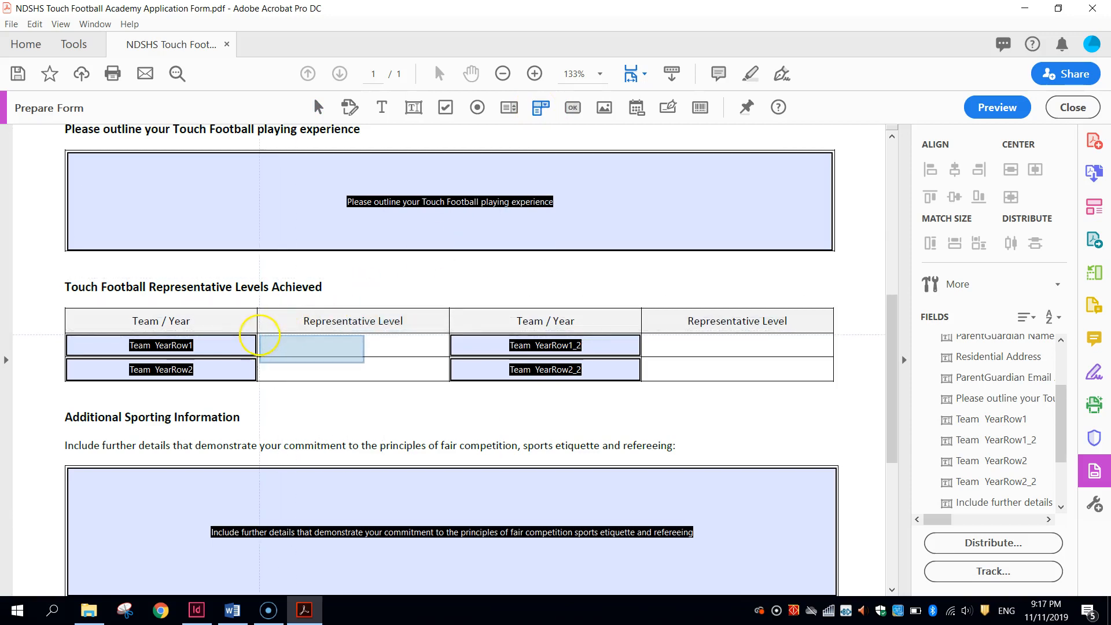
{"action": "left_click", "coordinate": [260, 335]}
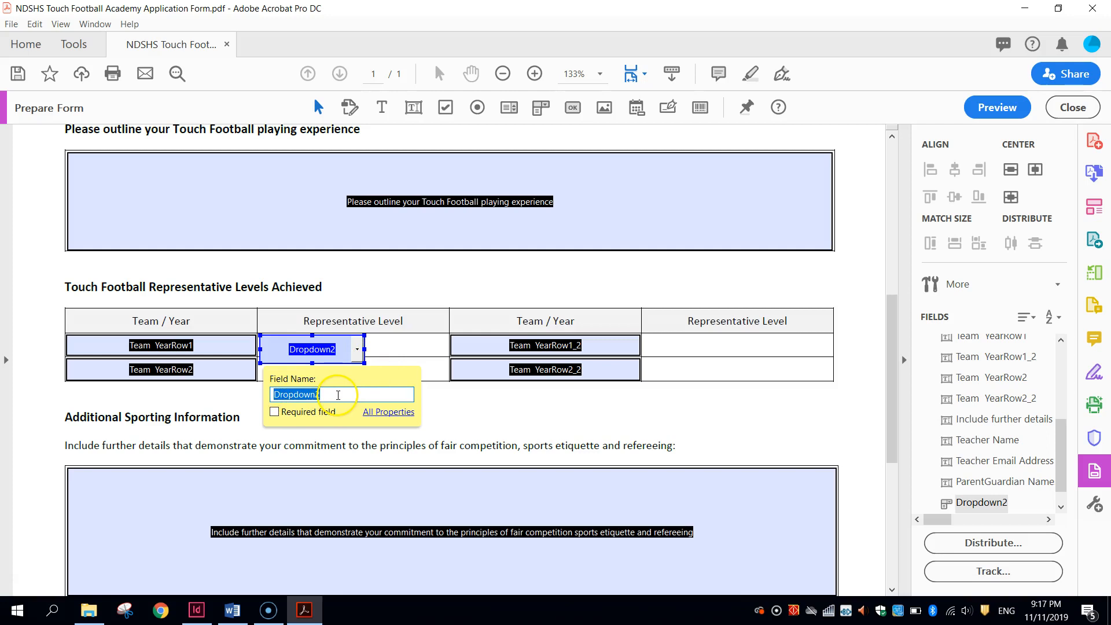
{"action": "type", "text": "RepLevel1"}
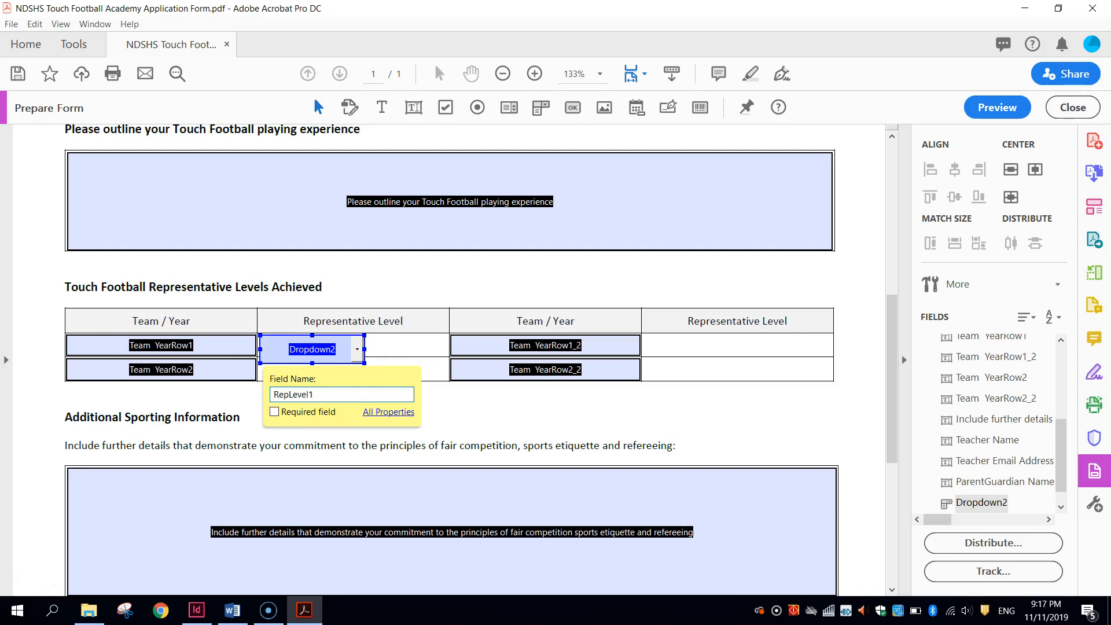
{"action": "key", "text": "Return"}
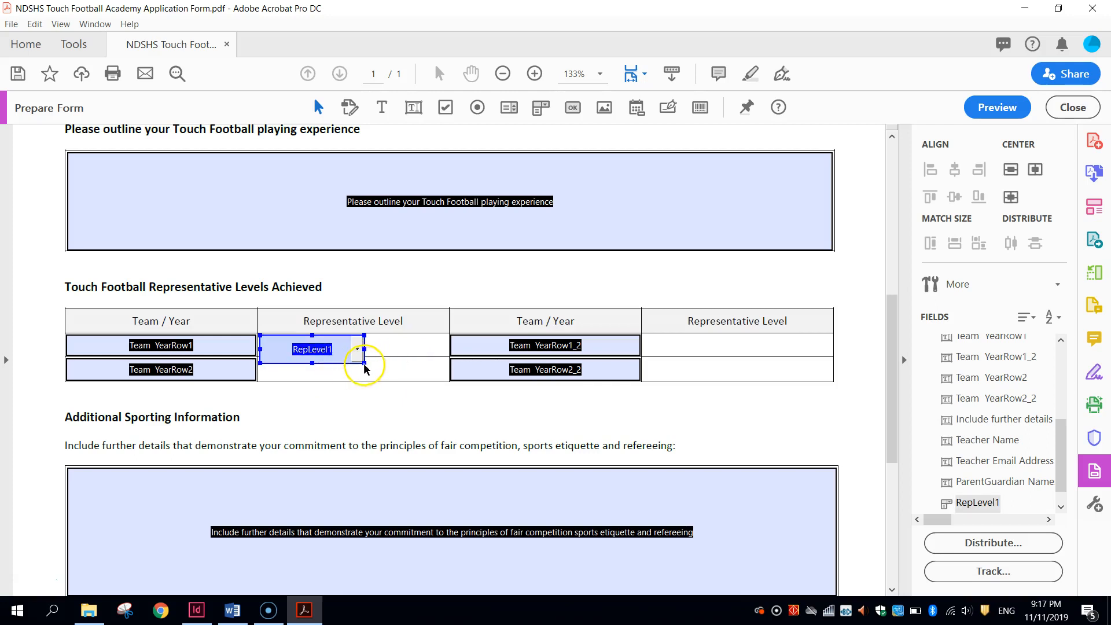
{"action": "left_click_drag", "start_coordinate": [364, 363], "coordinate": [446, 355]}
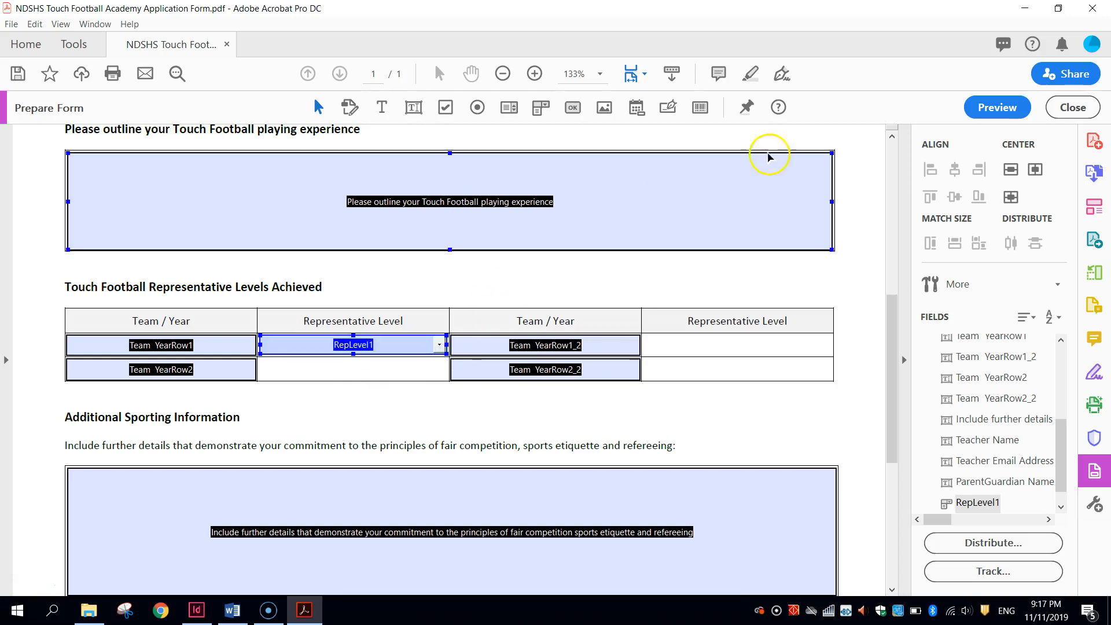
Preview the form to check the RepLevel1 dropdown, and return to editing.
{"action": "left_click", "coordinate": [990, 107]}
{"action": "left_click", "coordinate": [526, 392]}
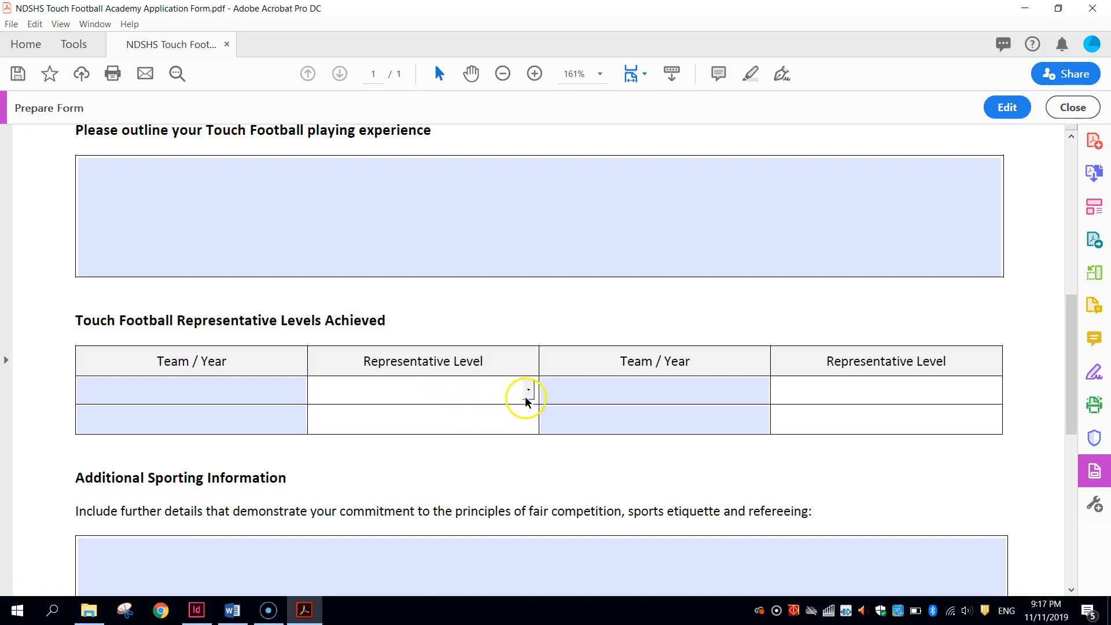
{"action": "left_click", "coordinate": [1005, 107]}
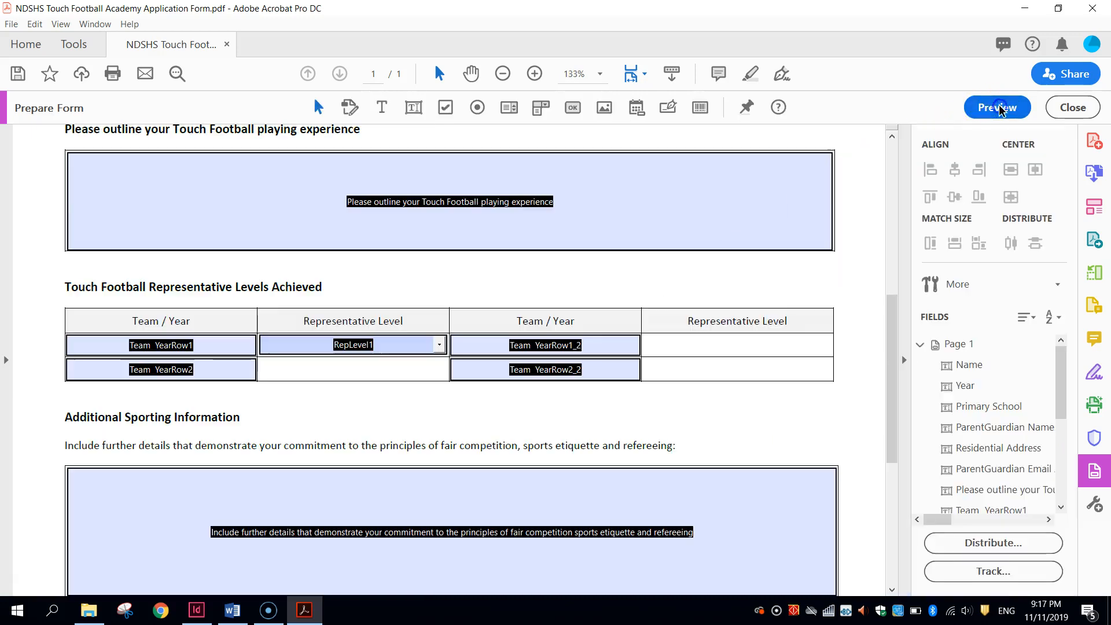
Set the RepLevel1 dropdown's text appearance to font size 8 and the Calibri font.
{"action": "left_click", "coordinate": [427, 345]}
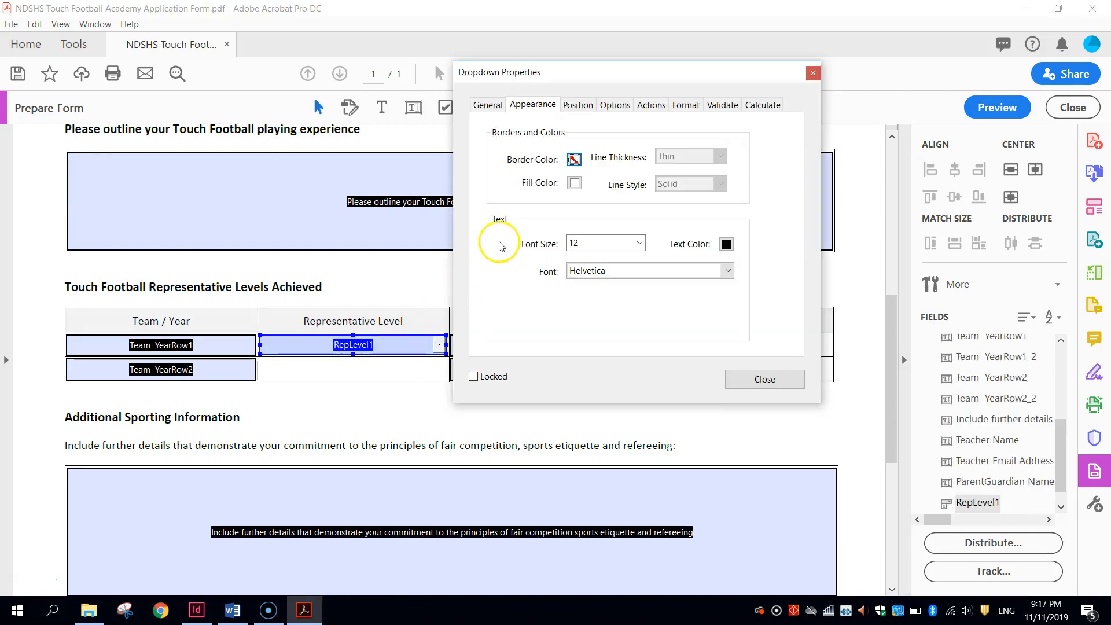
{"action": "left_click", "coordinate": [639, 243]}
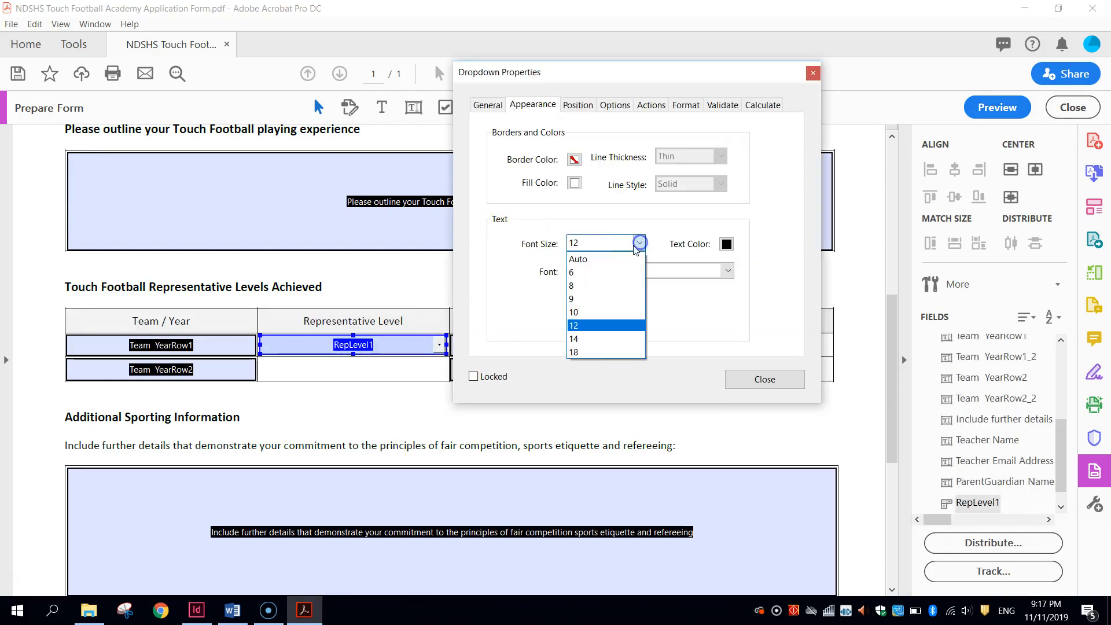
{"action": "left_click", "coordinate": [639, 283]}
{"action": "left_click", "coordinate": [727, 271]}
{"action": "left_click_drag", "start_coordinate": [727, 288], "coordinate": [735, 317]}
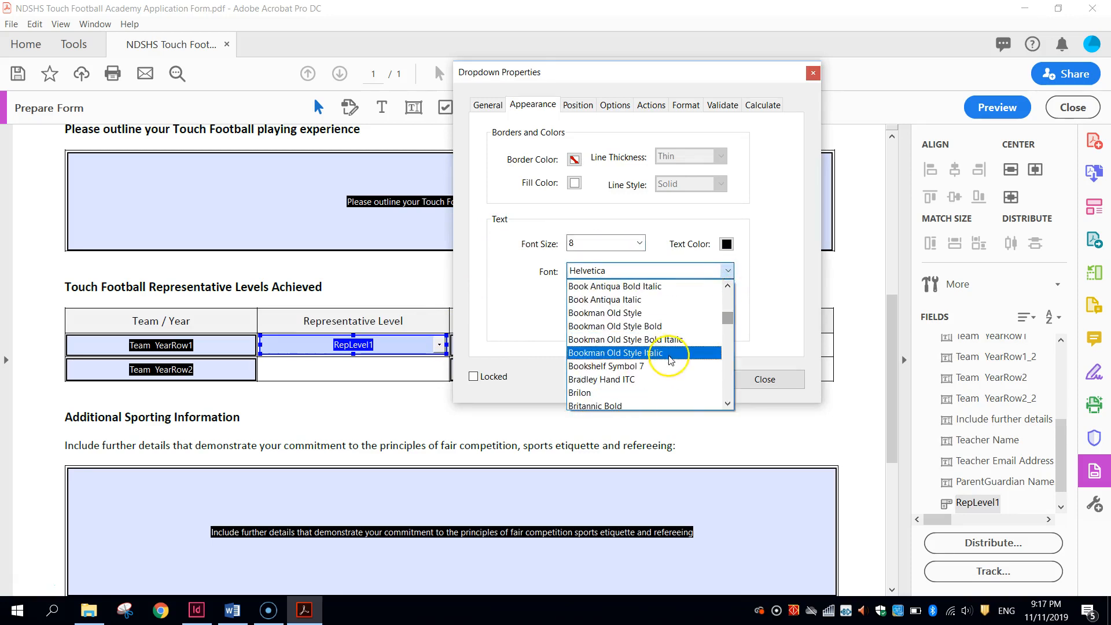
{"action": "scroll", "coordinate": [656, 374], "scroll_direction": "down", "scroll_amount": 3}
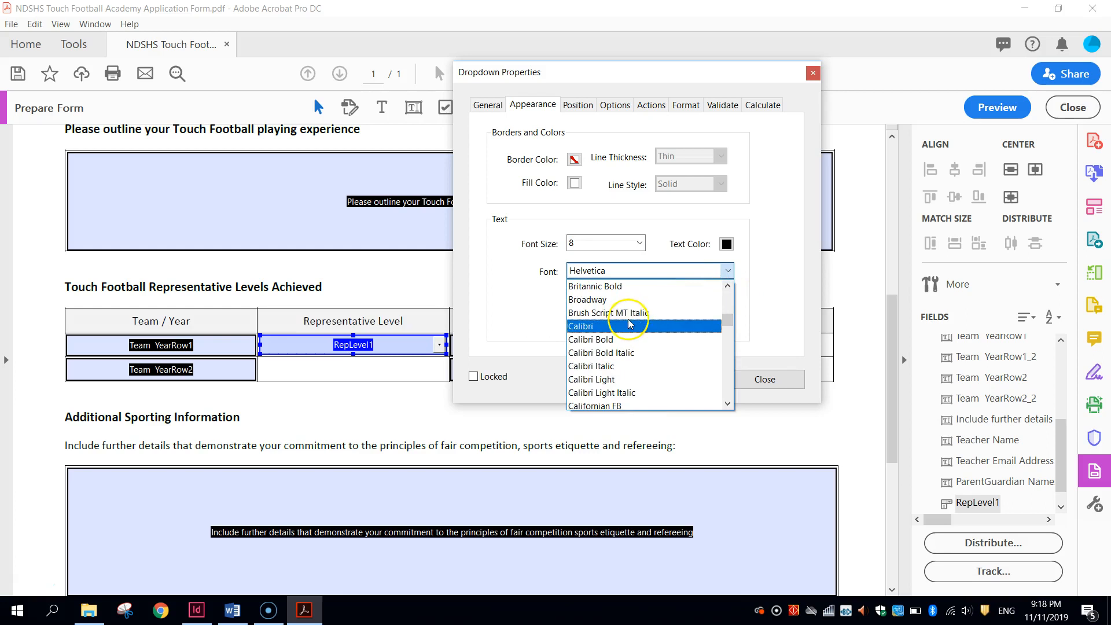
{"action": "left_click", "coordinate": [631, 326]}
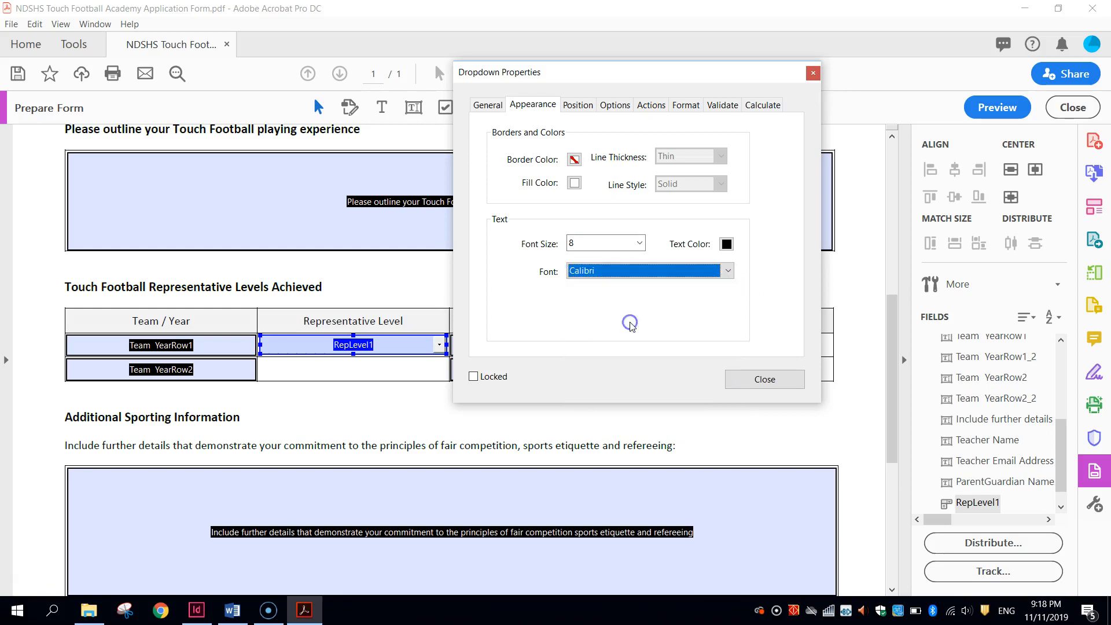
Add the items District, Regional and State to the RepLevel1 dropdown's options and close its properties.
{"action": "left_click", "coordinate": [614, 106]}
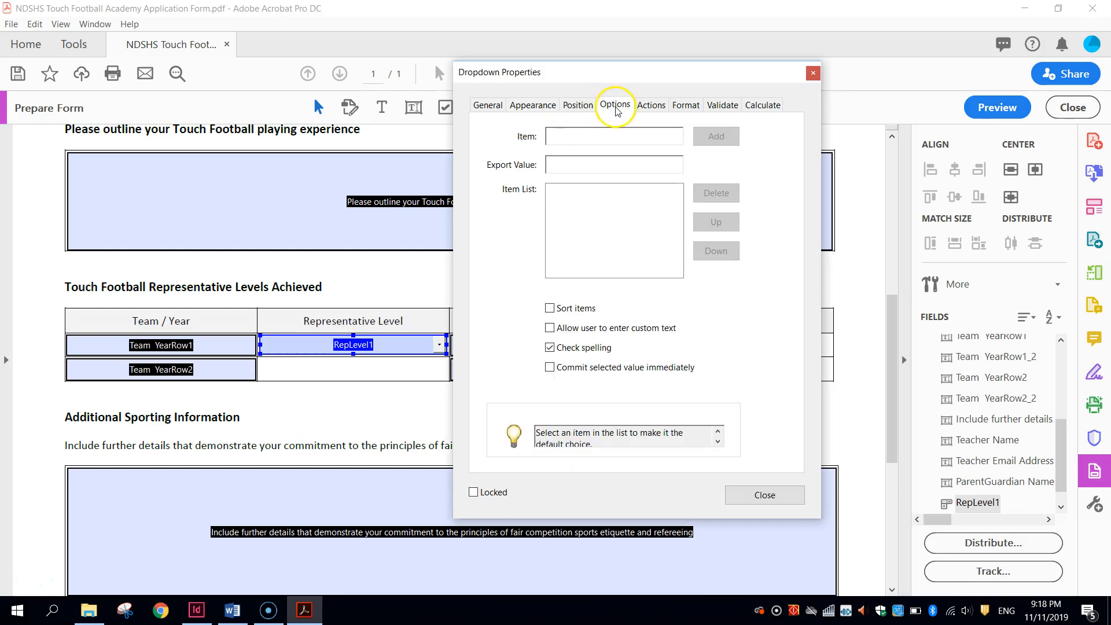
{"action": "left_click", "coordinate": [569, 137]}
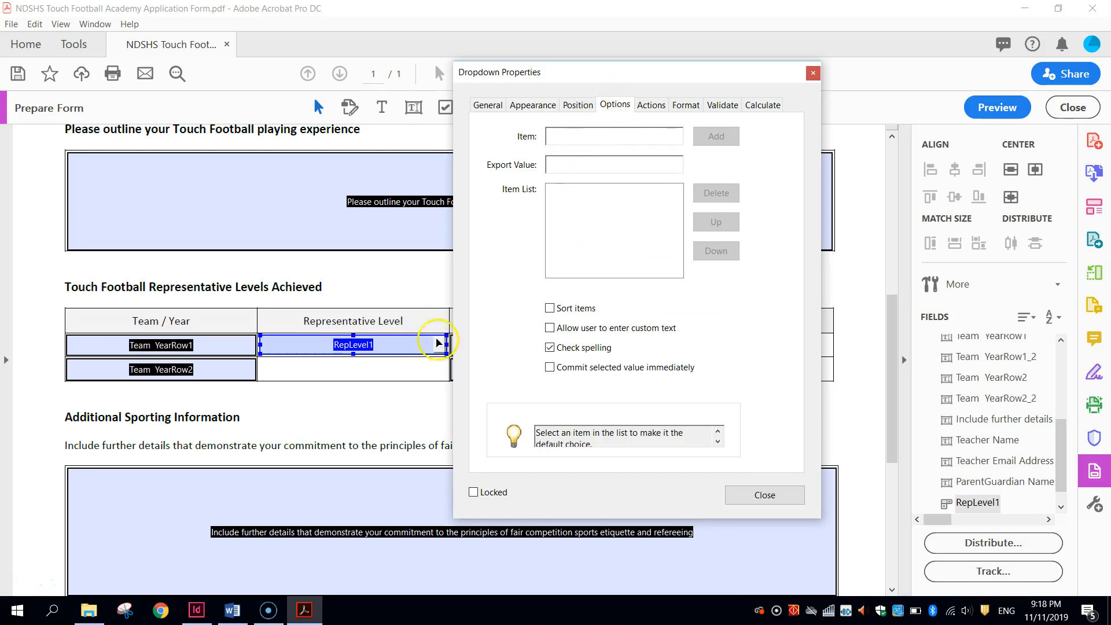
{"action": "left_click", "coordinate": [610, 138]}
{"action": "type", "text": "Di"}
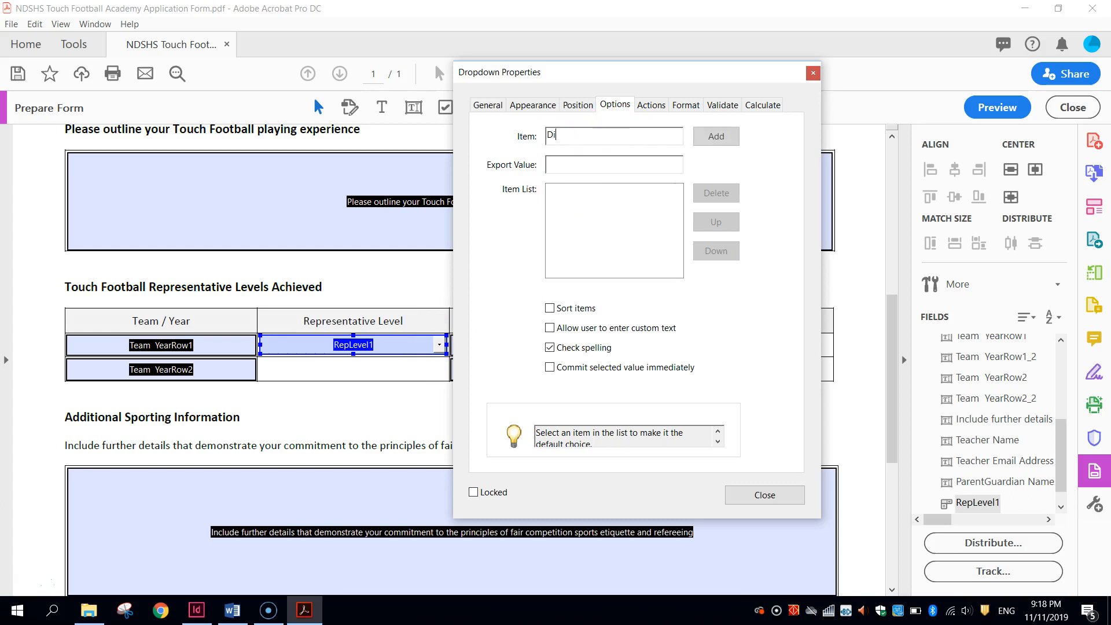
{"action": "type", "text": "strict"}
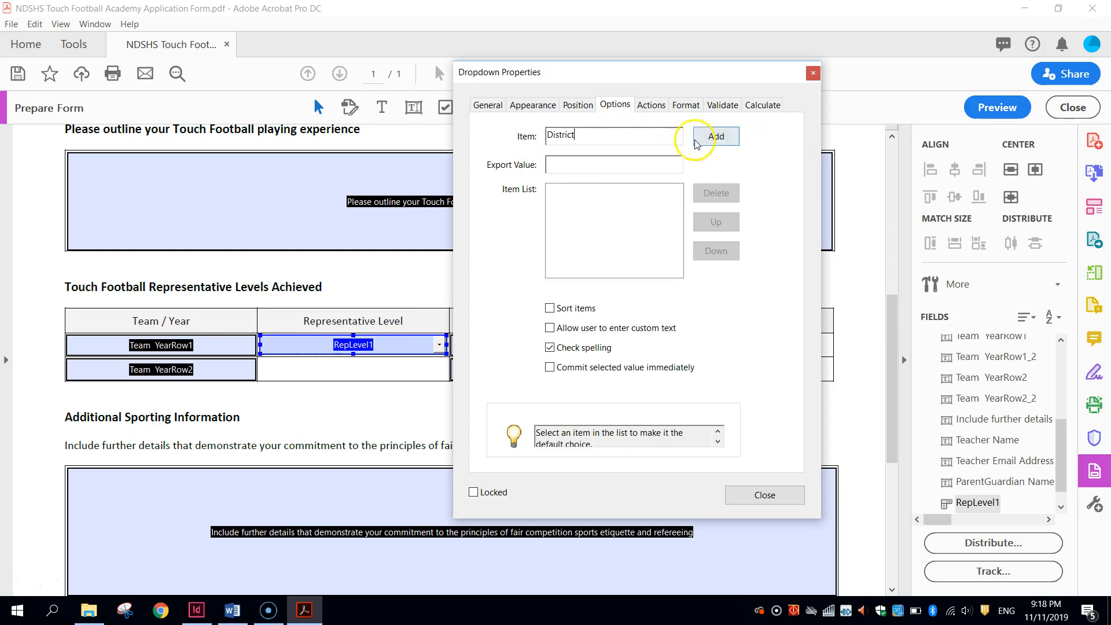
{"action": "left_click", "coordinate": [717, 136]}
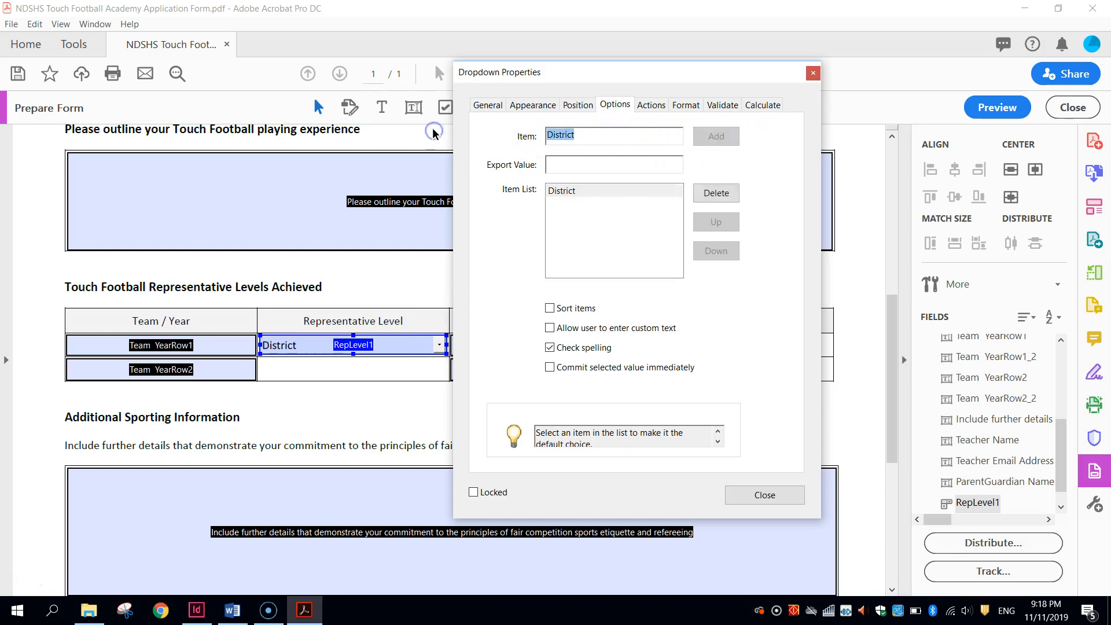
{"action": "type", "text": "Regional"}
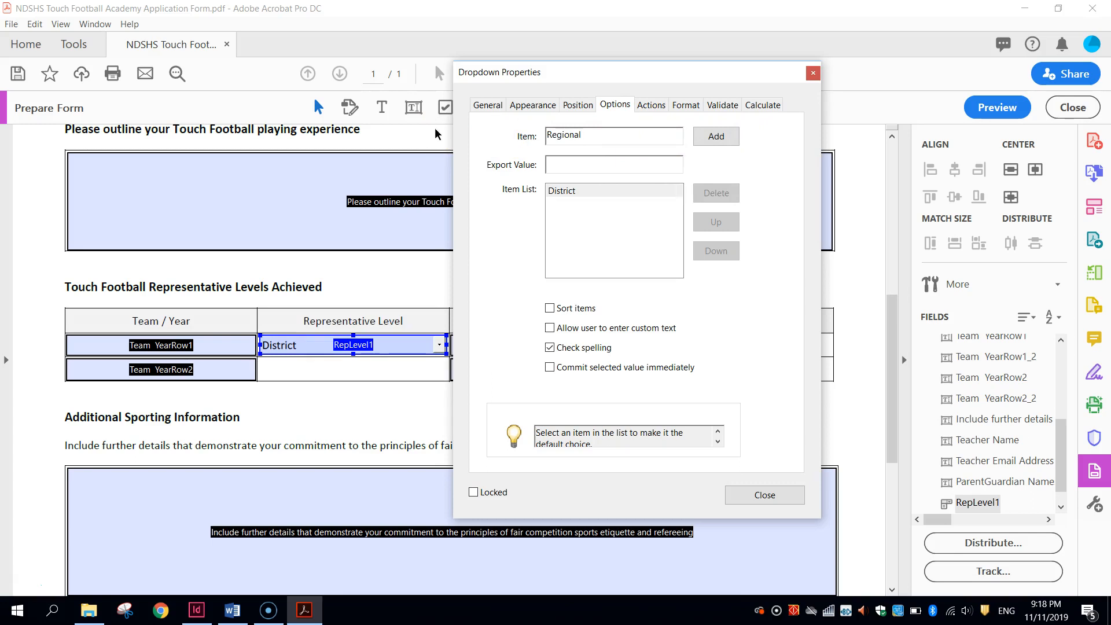
{"action": "left_click", "coordinate": [717, 136]}
{"action": "type", "text": "State"}
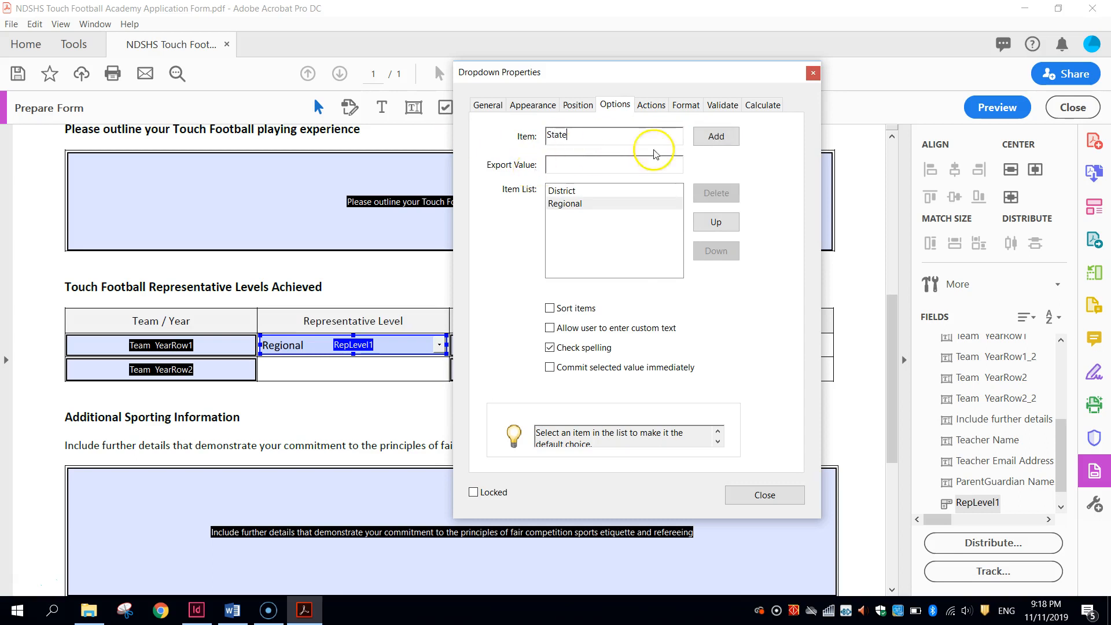
{"action": "left_click", "coordinate": [716, 136]}
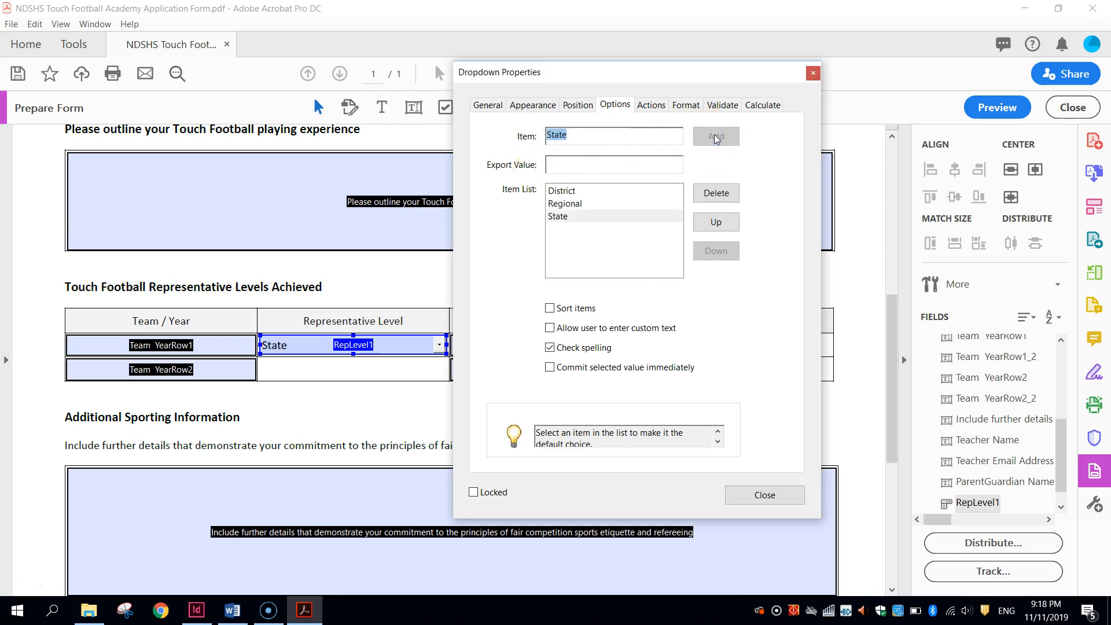
{"action": "left_click", "coordinate": [813, 75]}
Preview the form and test the RepLevel1 dropdown by choosing District, Regional, State and District again, and return to editing.
{"action": "left_click", "coordinate": [977, 111]}
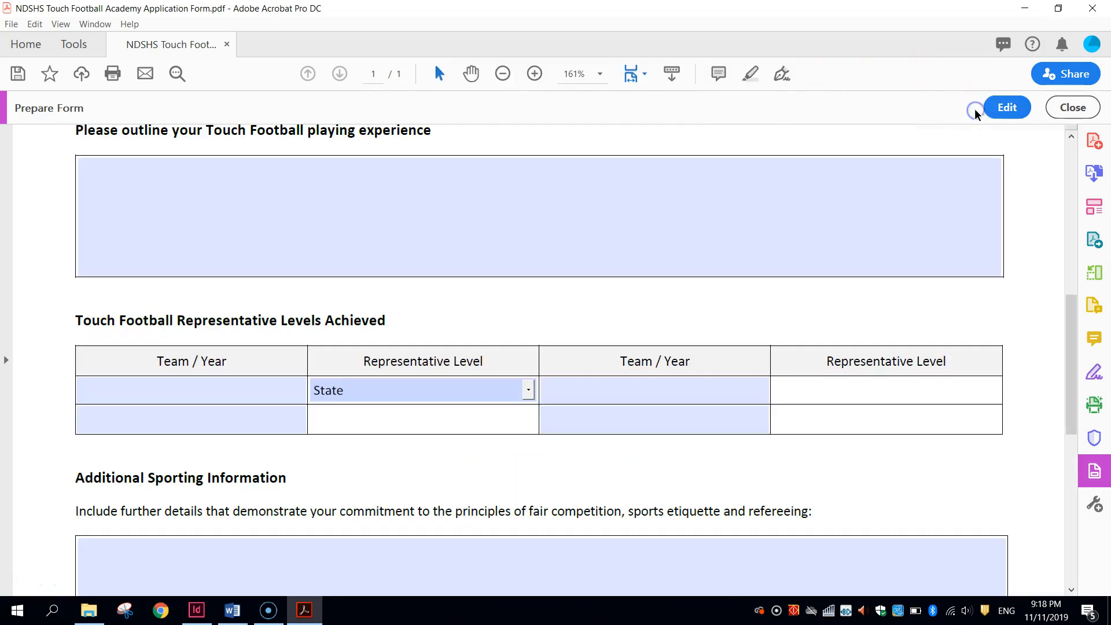
{"action": "left_click", "coordinate": [529, 391]}
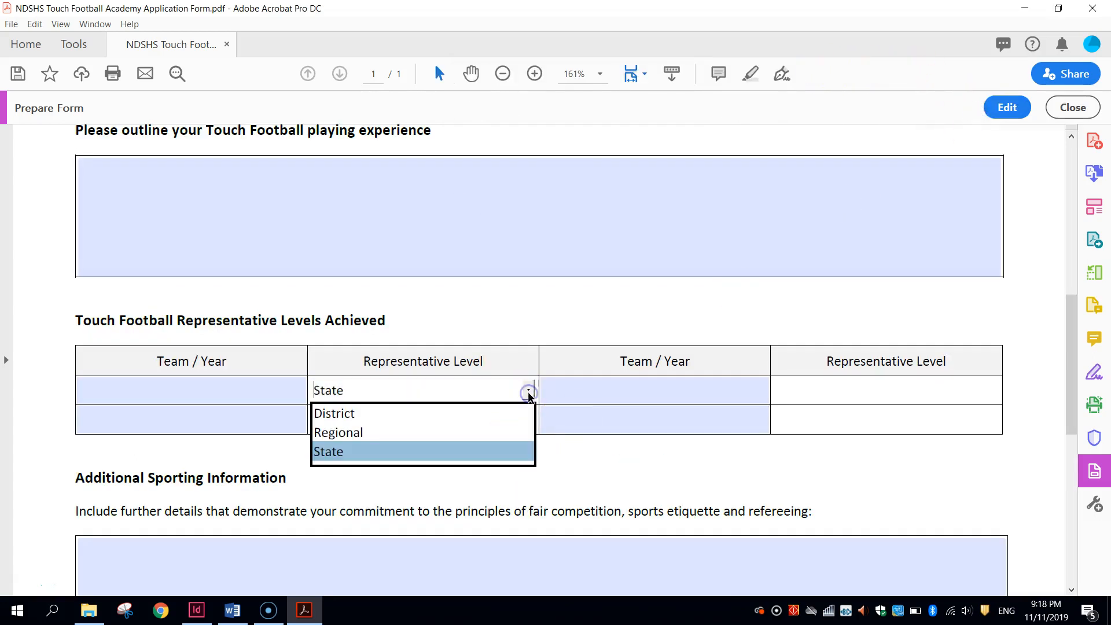
{"action": "left_click", "coordinate": [355, 413]}
{"action": "left_click", "coordinate": [529, 392]}
{"action": "left_click", "coordinate": [447, 432]}
{"action": "left_click", "coordinate": [527, 391]}
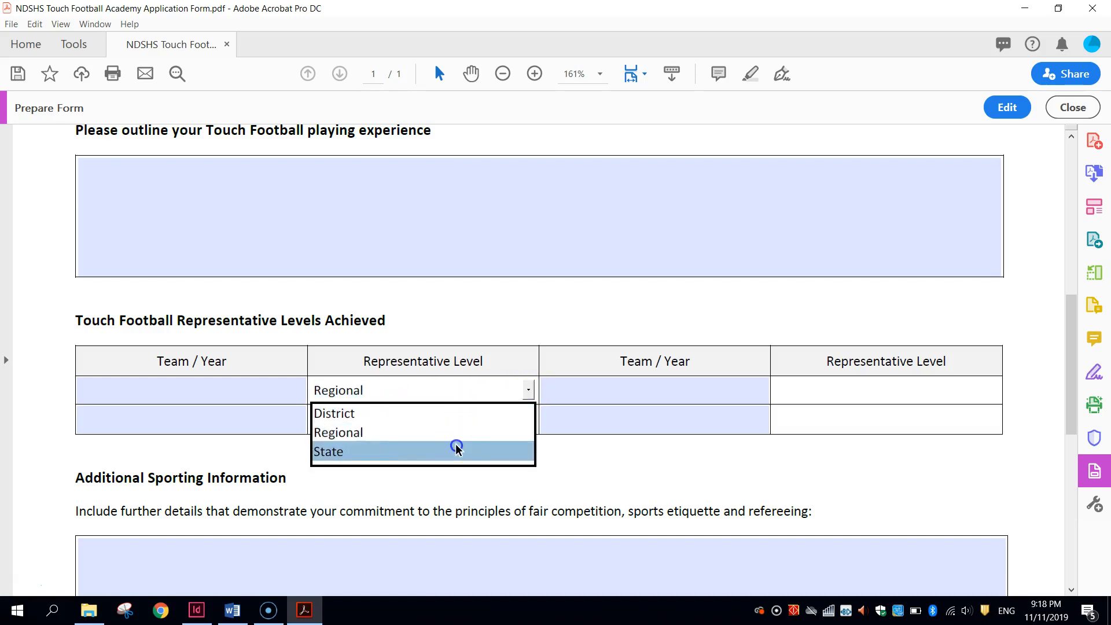
{"action": "left_click", "coordinate": [457, 450]}
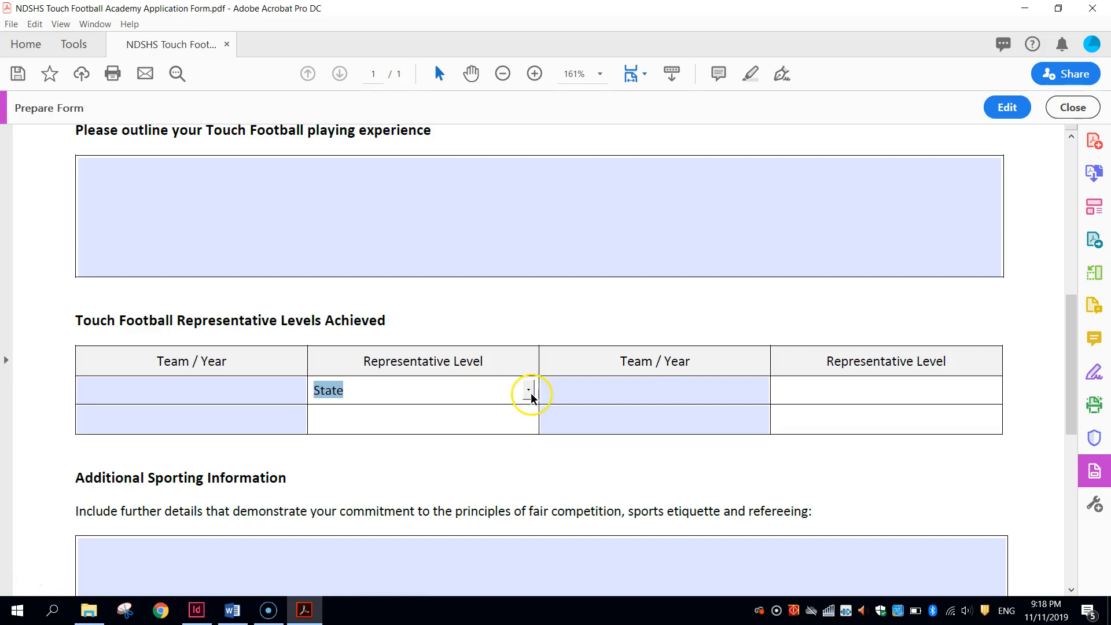
{"action": "left_click", "coordinate": [530, 392]}
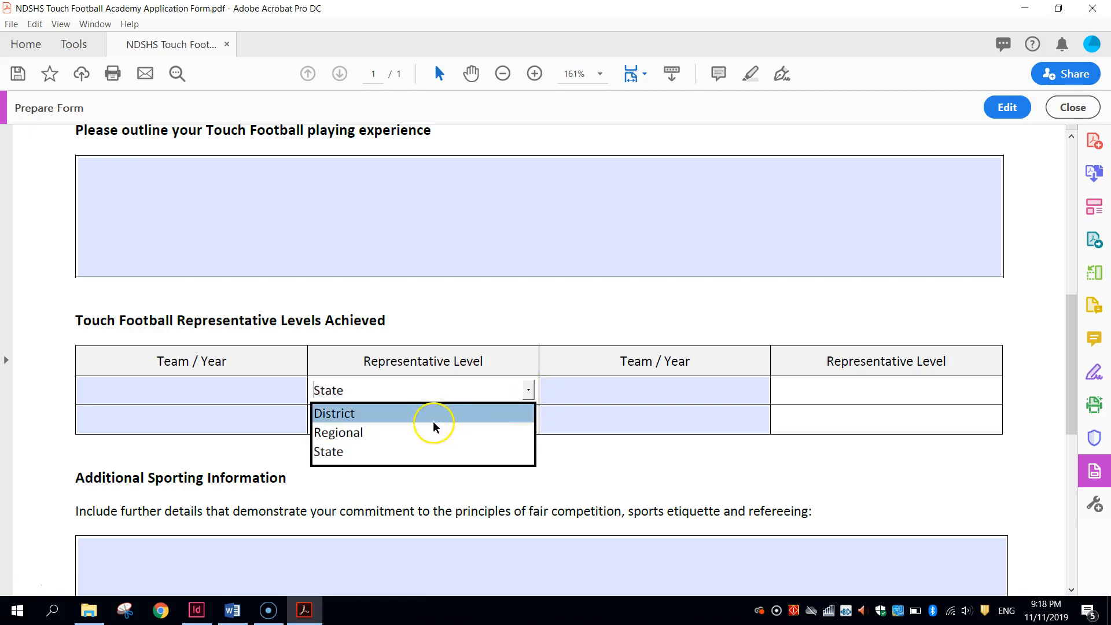
{"action": "left_click", "coordinate": [475, 412]}
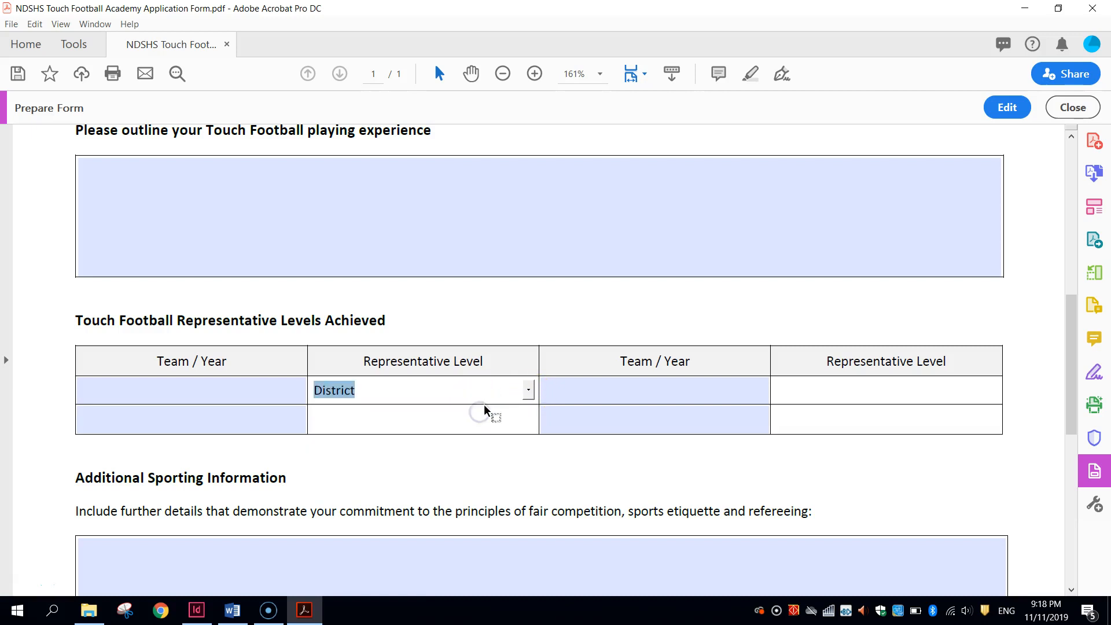
{"action": "left_click", "coordinate": [1007, 107]}
Add the item "Please select one..." to the RepLevel1 dropdown's options, move it to the top of the list and close the properties.
{"action": "left_click", "coordinate": [436, 347]}
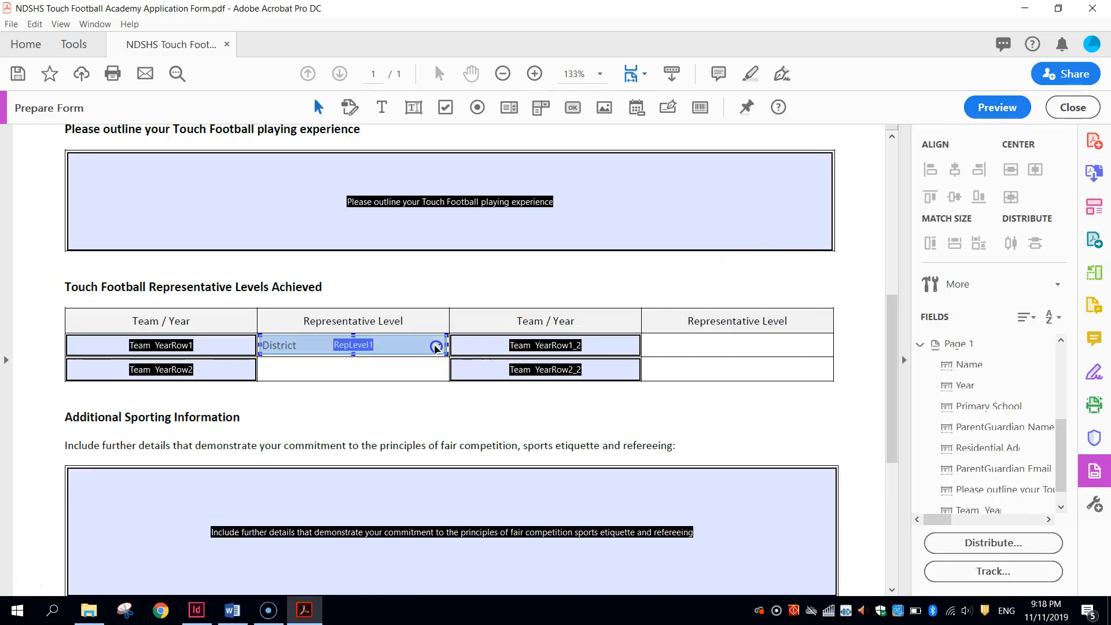
{"action": "double_click", "coordinate": [435, 348]}
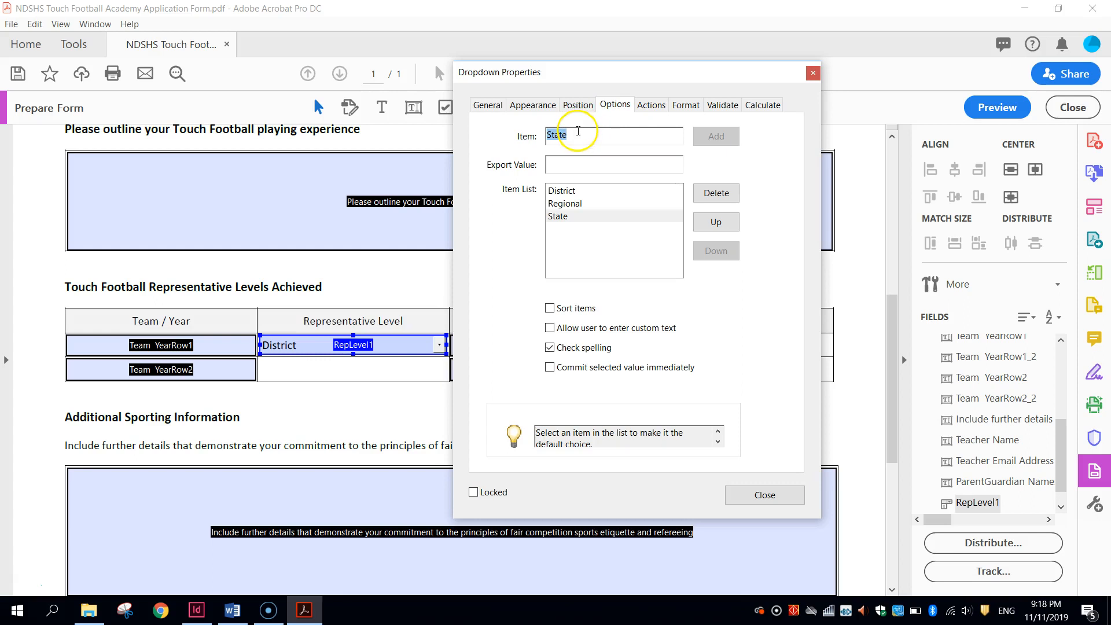
{"action": "type", "text": "Please select one..."}
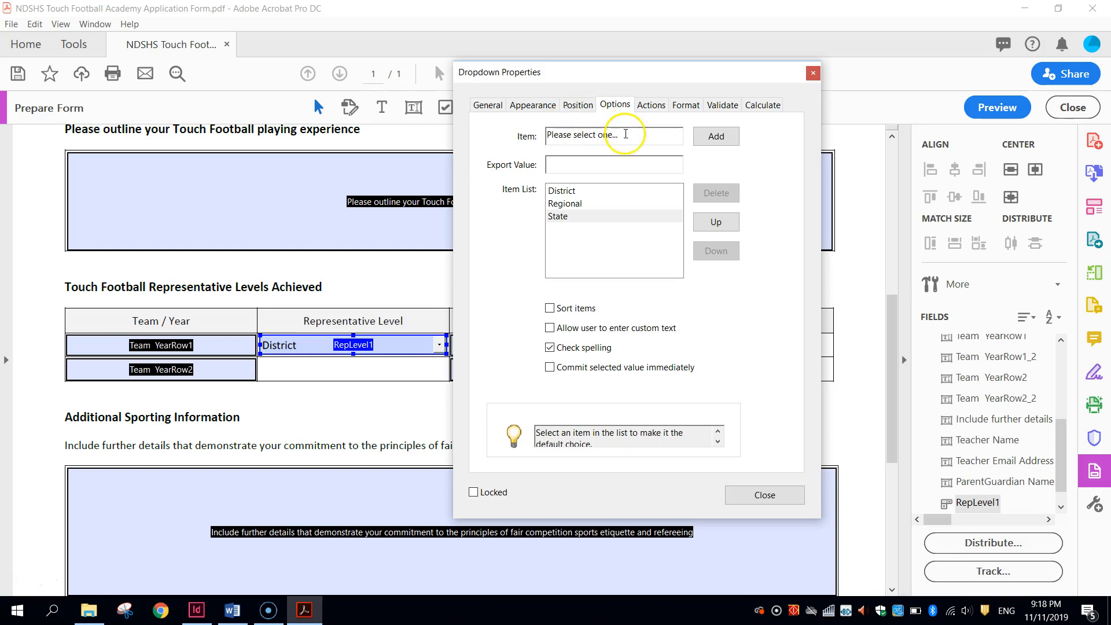
{"action": "left_click", "coordinate": [716, 136]}
{"action": "left_click", "coordinate": [602, 229]}
{"action": "left_click", "coordinate": [710, 225]}
{"action": "left_click", "coordinate": [717, 223]}
{"action": "left_click", "coordinate": [717, 223]}
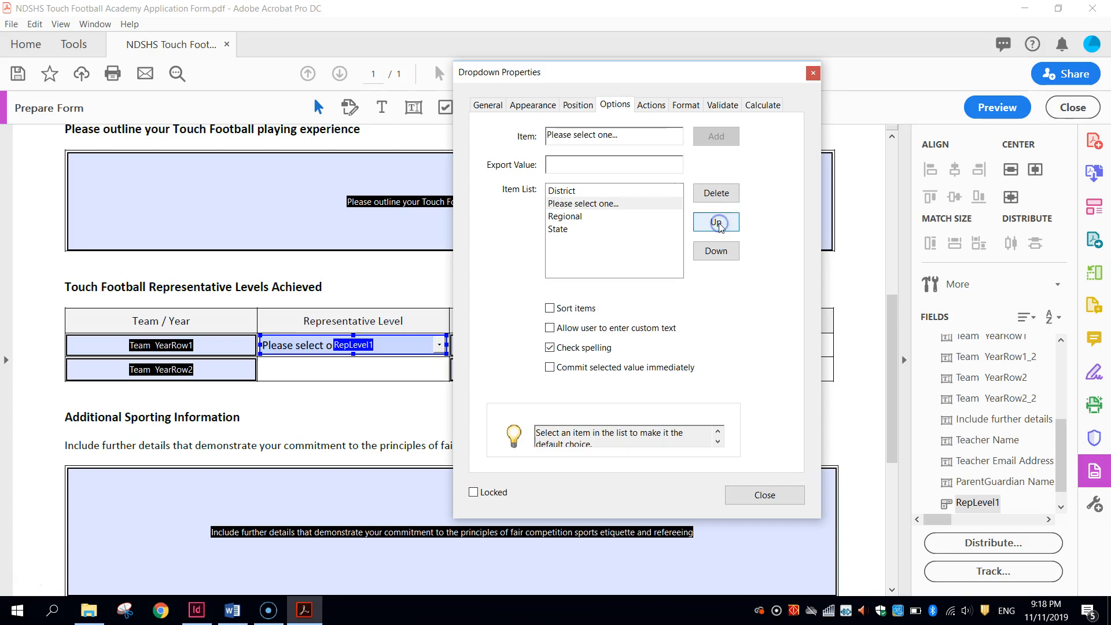
{"action": "left_click", "coordinate": [717, 223]}
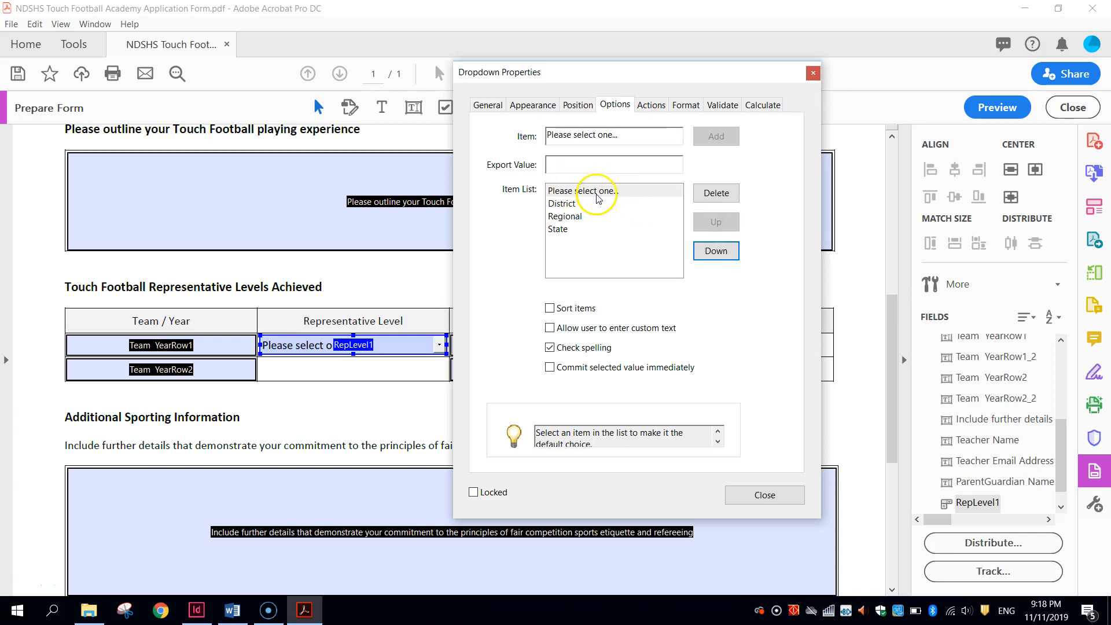
{"action": "left_click", "coordinate": [767, 495]}
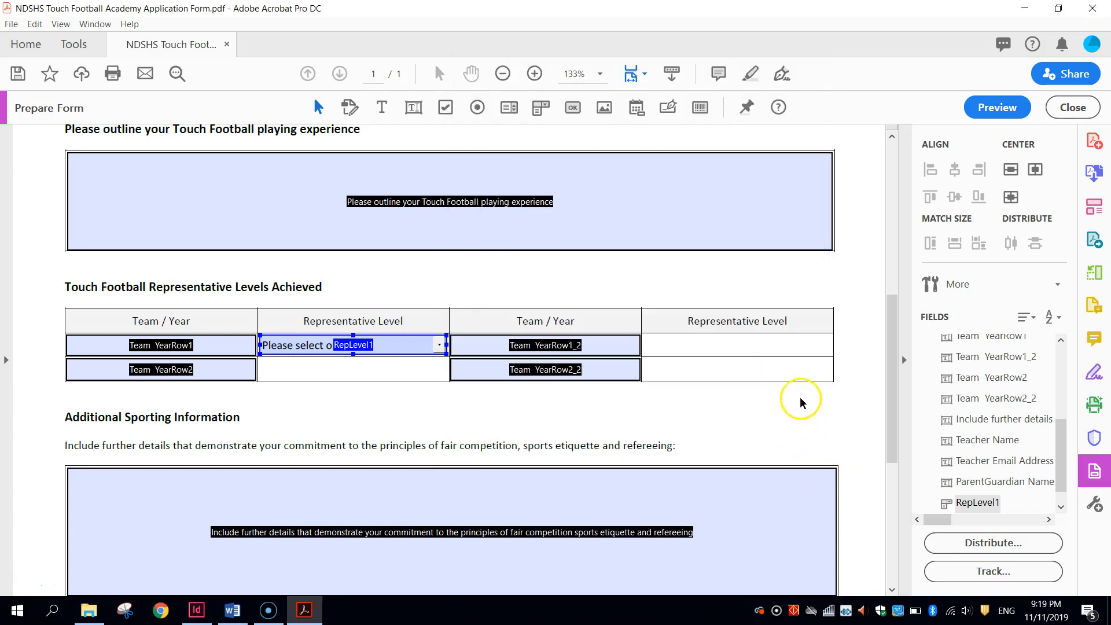
Preview the form to check the default choice and item order of the RepLevel1 dropdown, and return to editing.
{"action": "left_click", "coordinate": [986, 111]}
{"action": "left_click", "coordinate": [445, 382]}
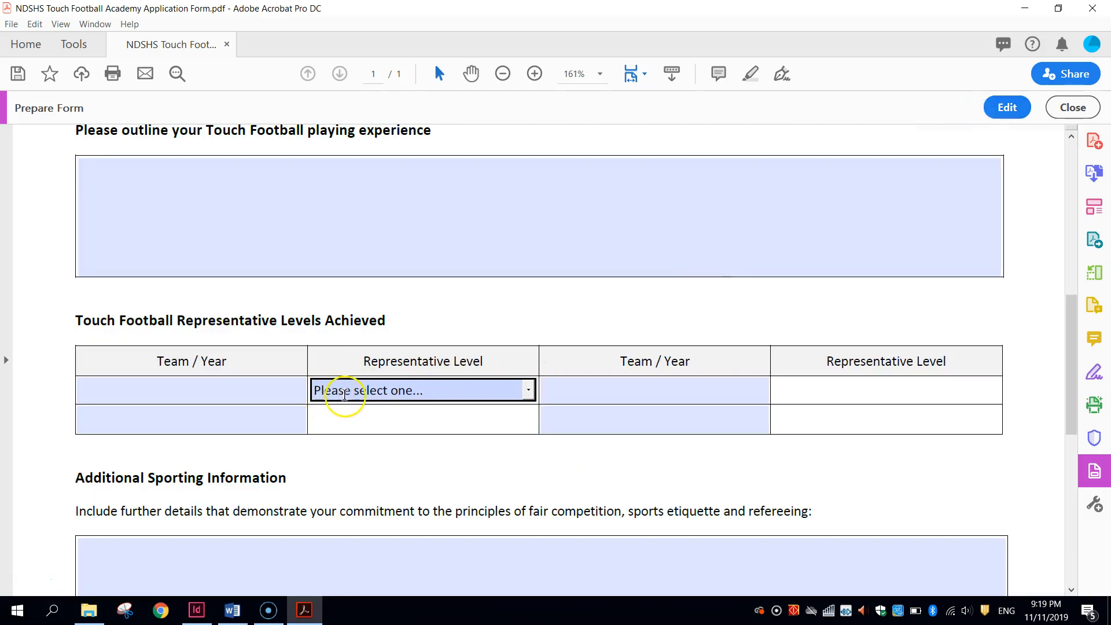
{"action": "left_click", "coordinate": [530, 391]}
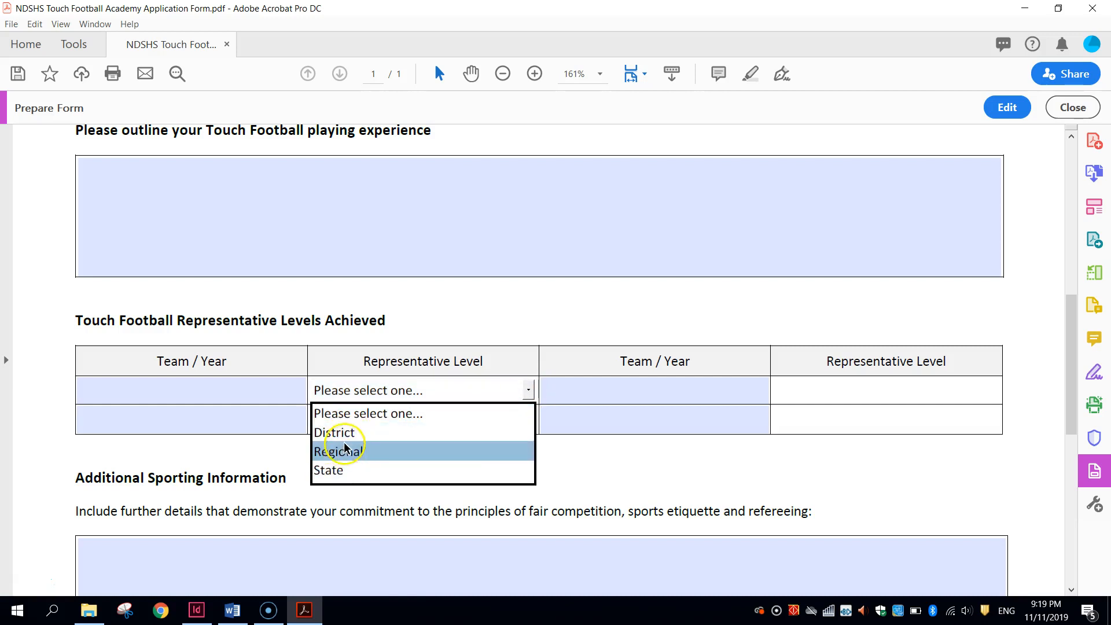
{"action": "left_click", "coordinate": [530, 335]}
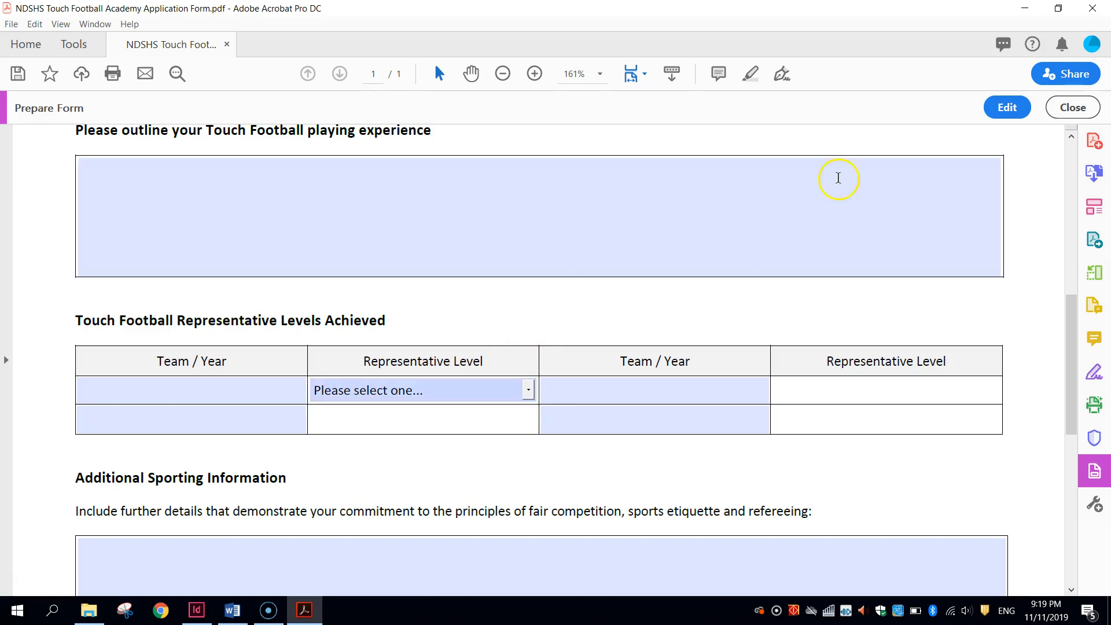
{"action": "left_click", "coordinate": [1007, 107]}
Copy the RepLevel1 dropdown into the second row of the first Representative Level column.
{"action": "left_click", "coordinate": [423, 345]}
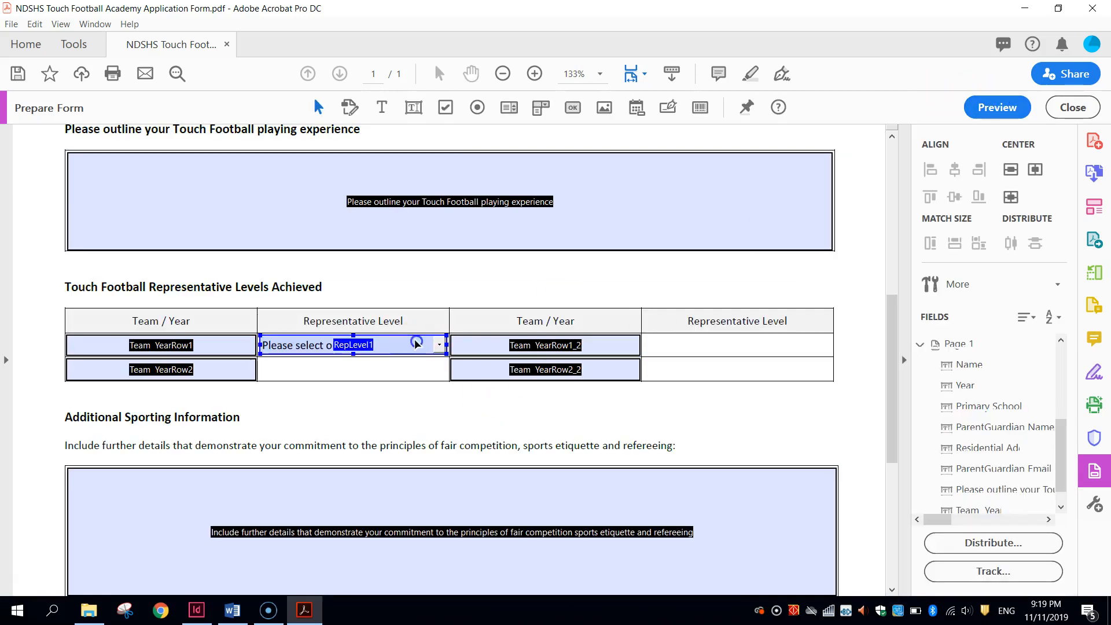
{"action": "key", "text": "ctrl+c"}
{"action": "key", "text": "ctrl+v"}
{"action": "left_click_drag", "start_coordinate": [403, 367], "coordinate": [312, 375]}
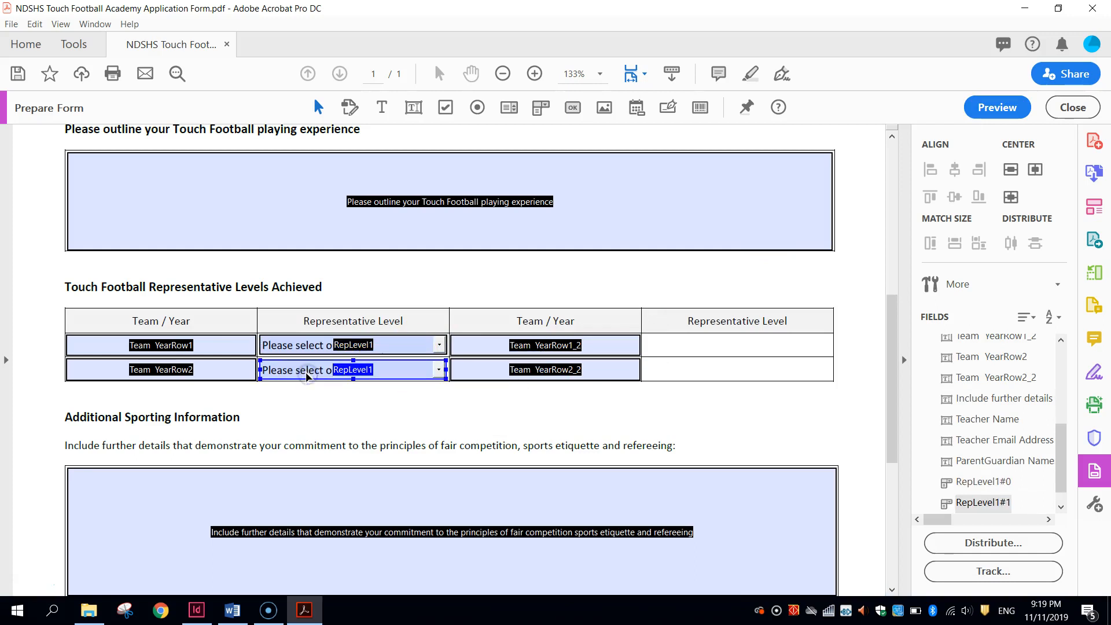
Place copies of the RepLevel1 dropdown in both rows of the second Representative Level column.
{"action": "key", "text": "ctrl+v"}
{"action": "left_click_drag", "start_coordinate": [410, 359], "coordinate": [699, 347]}
{"action": "key", "text": "ctrl+v"}
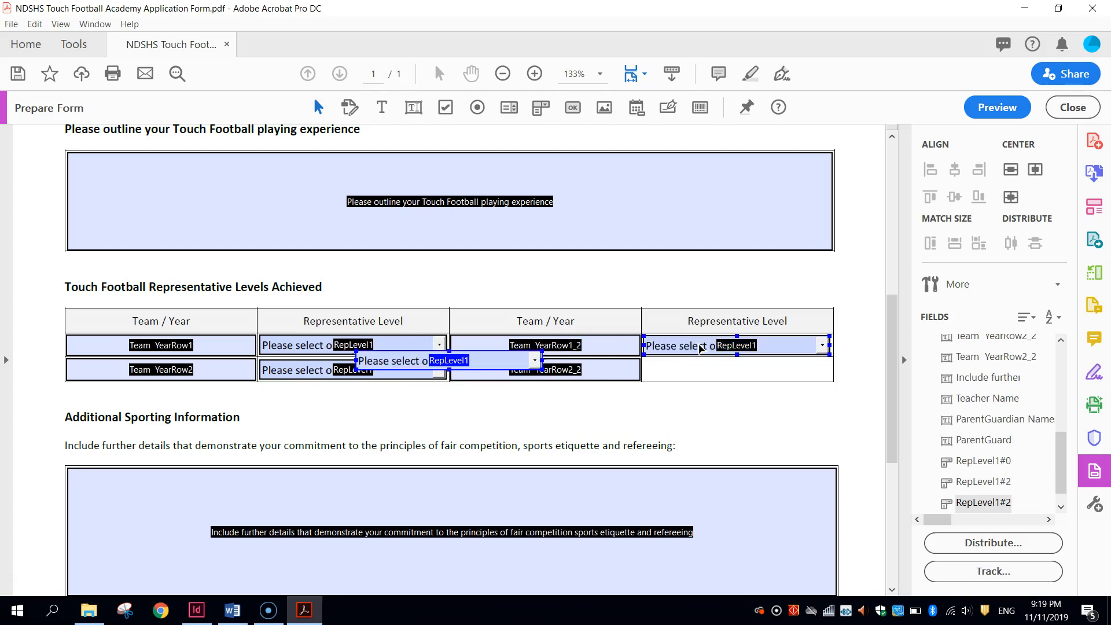
{"action": "left_click", "coordinate": [693, 352]}
{"action": "left_click", "coordinate": [429, 379]}
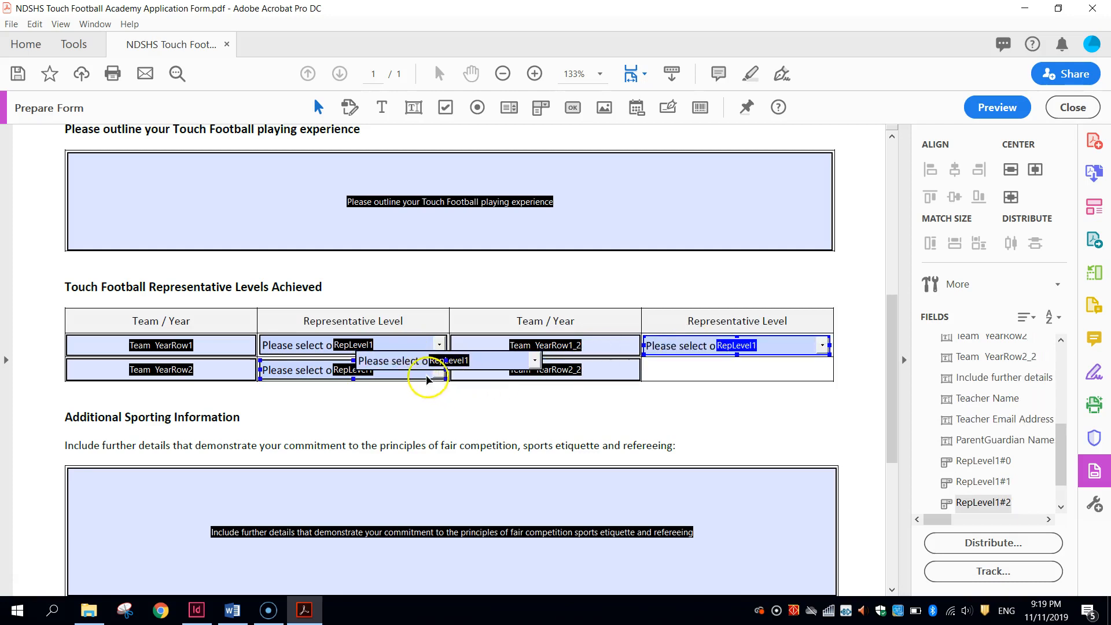
{"action": "left_click_drag", "start_coordinate": [408, 364], "coordinate": [697, 372]}
{"action": "left_click", "coordinate": [809, 347]}
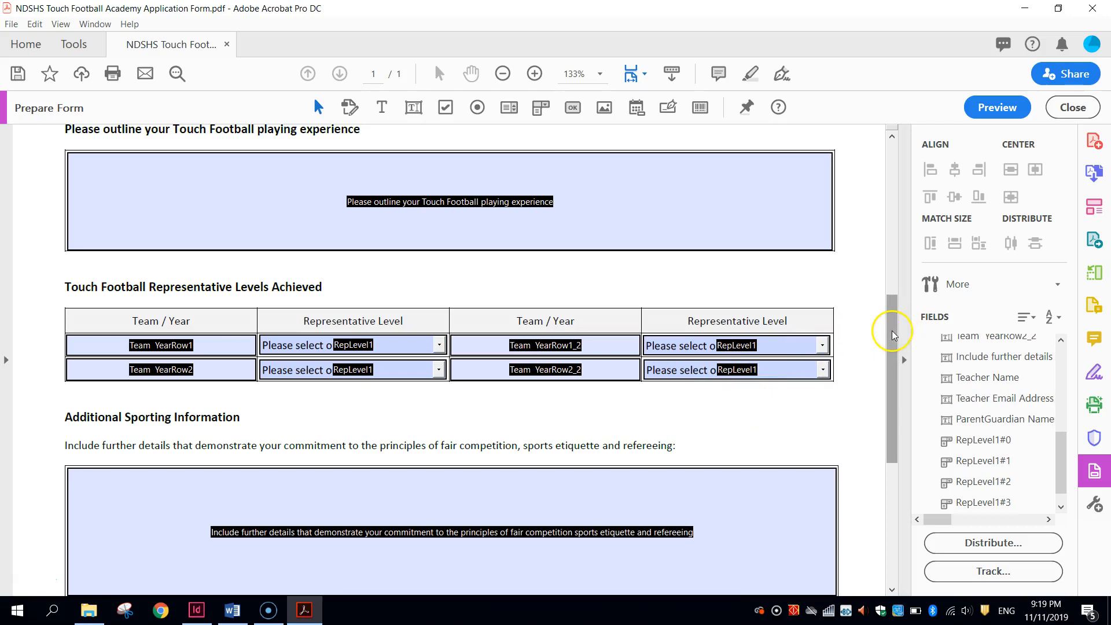
Save the form on the Desktop as NDSHS Touch Football Academy Application Form.pdf.
{"action": "left_click_drag", "start_coordinate": [892, 335], "coordinate": [919, 168]}
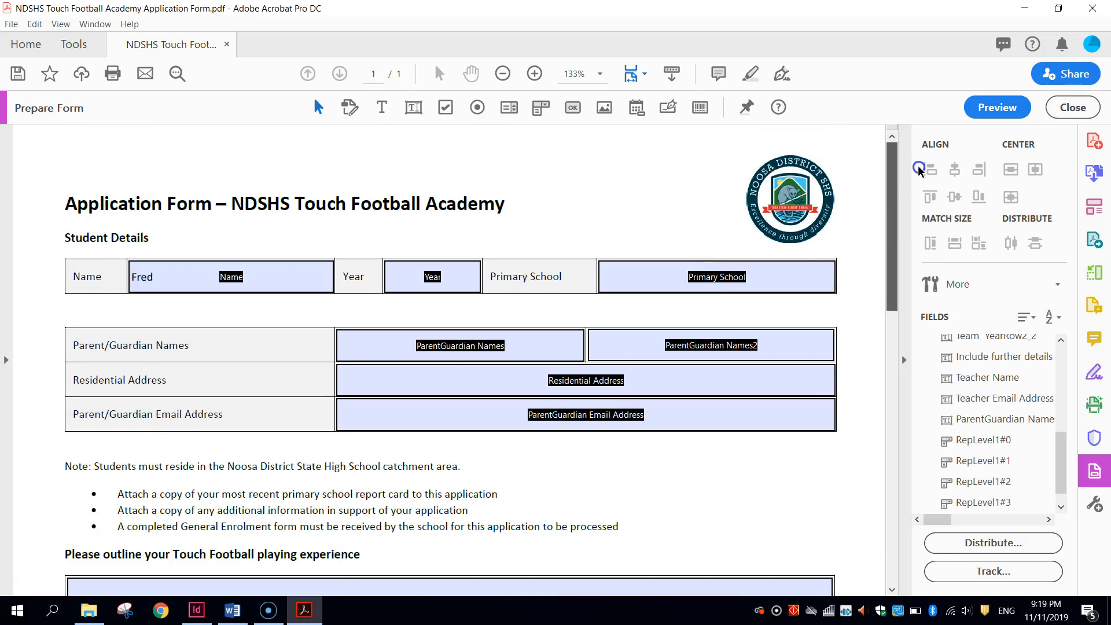
{"action": "left_click", "coordinate": [16, 75]}
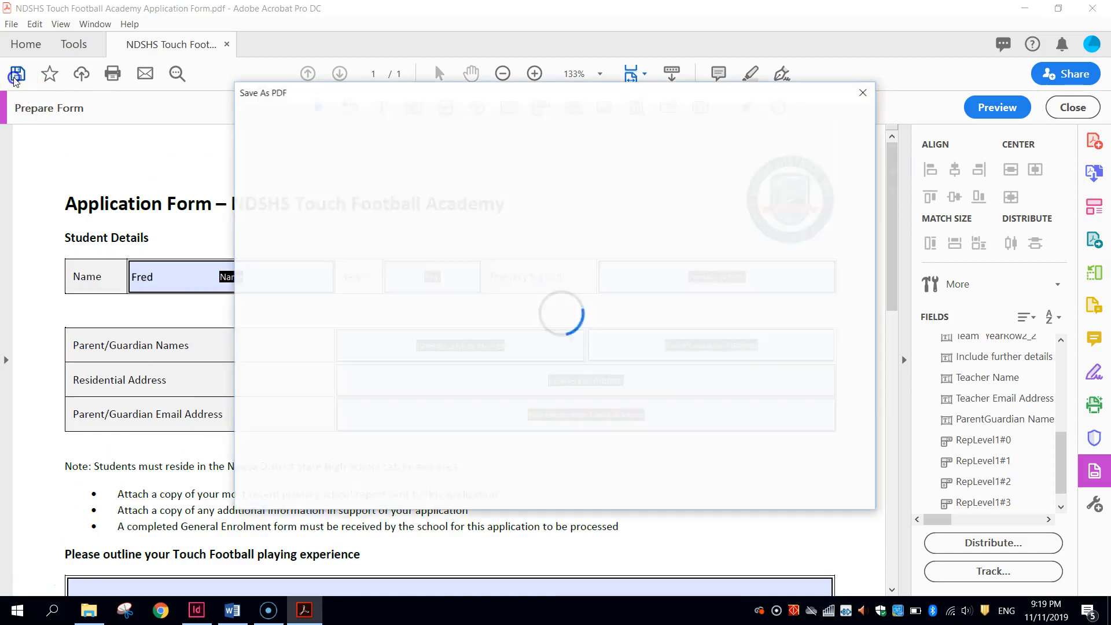
{"action": "left_click", "coordinate": [484, 291]}
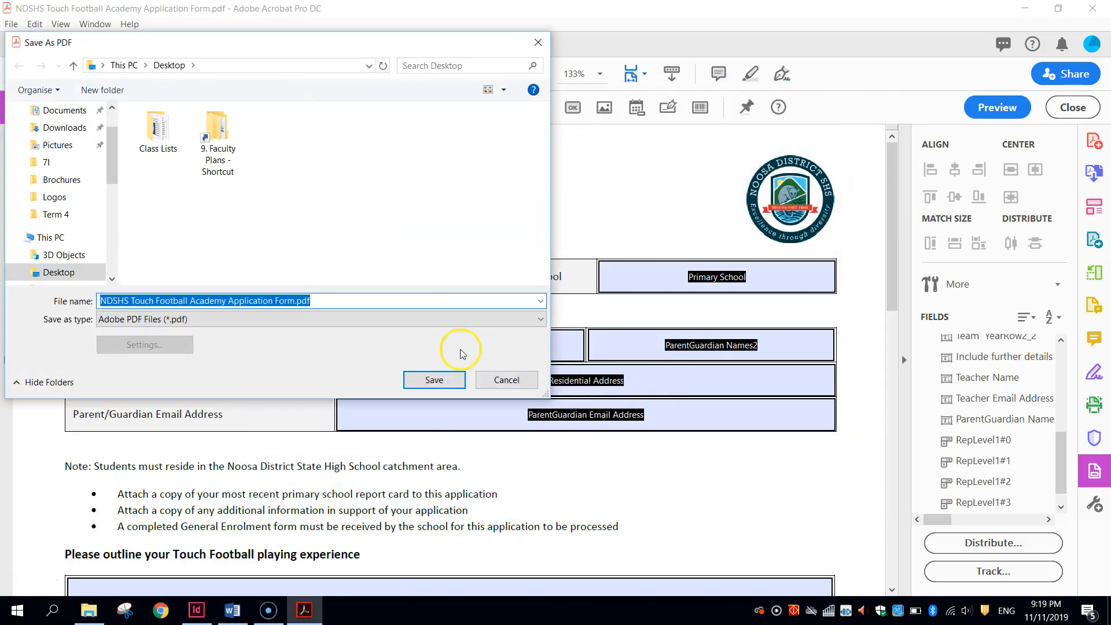
{"action": "left_click", "coordinate": [434, 380]}
{"action": "left_click", "coordinate": [624, 368]}
{"action": "left_click", "coordinate": [645, 359]}
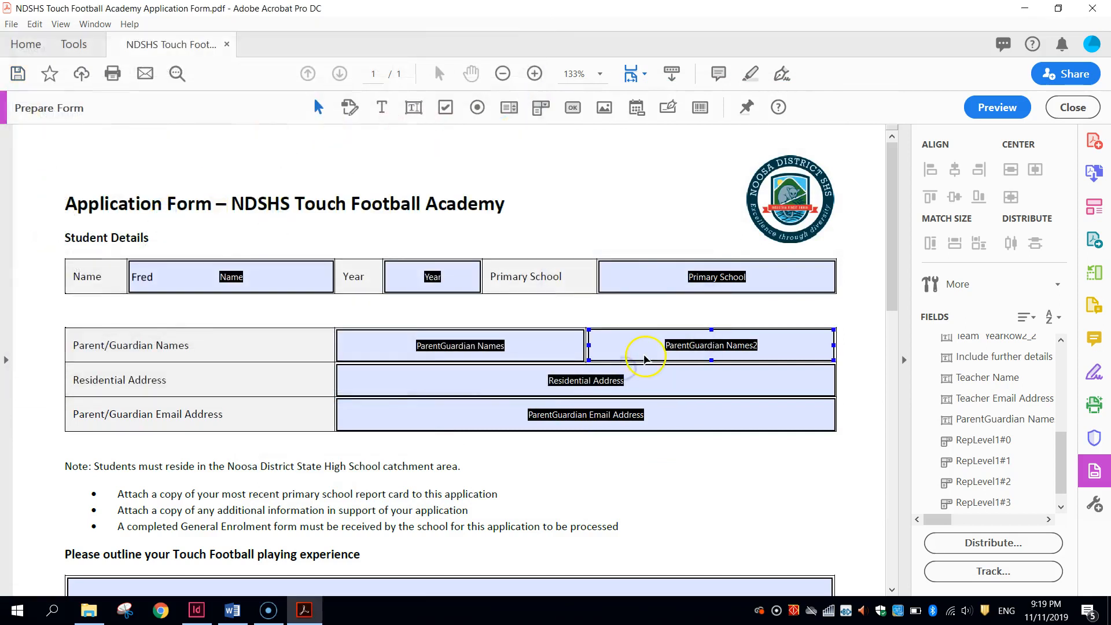
Close the PDF form and reopen the saved file from the desktop.
{"action": "left_click", "coordinate": [1091, 10]}
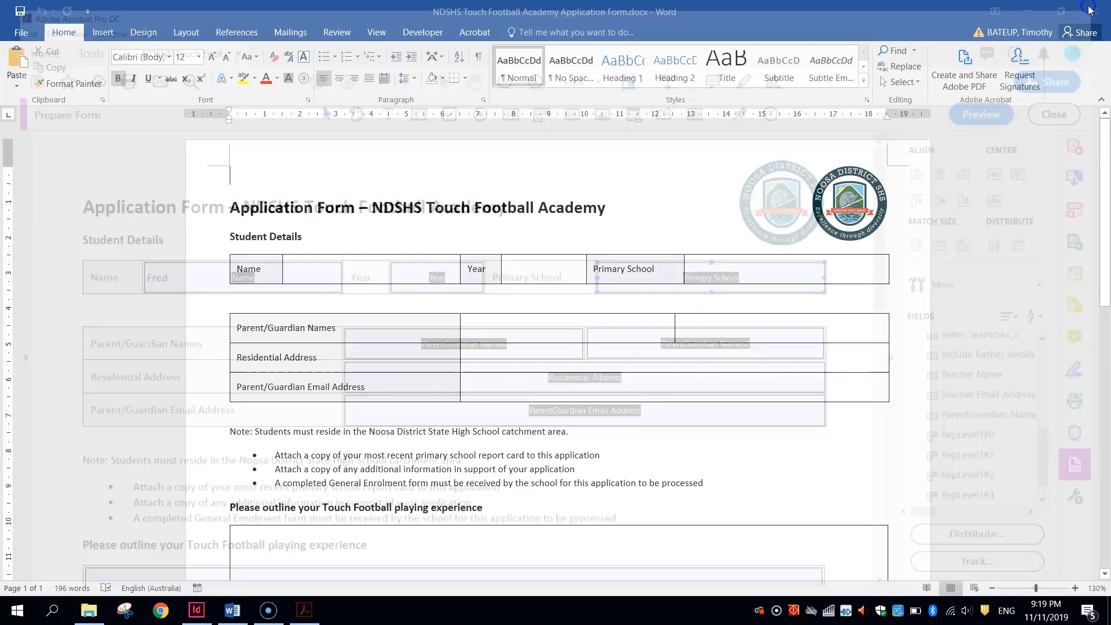
{"action": "left_click", "coordinate": [1108, 611]}
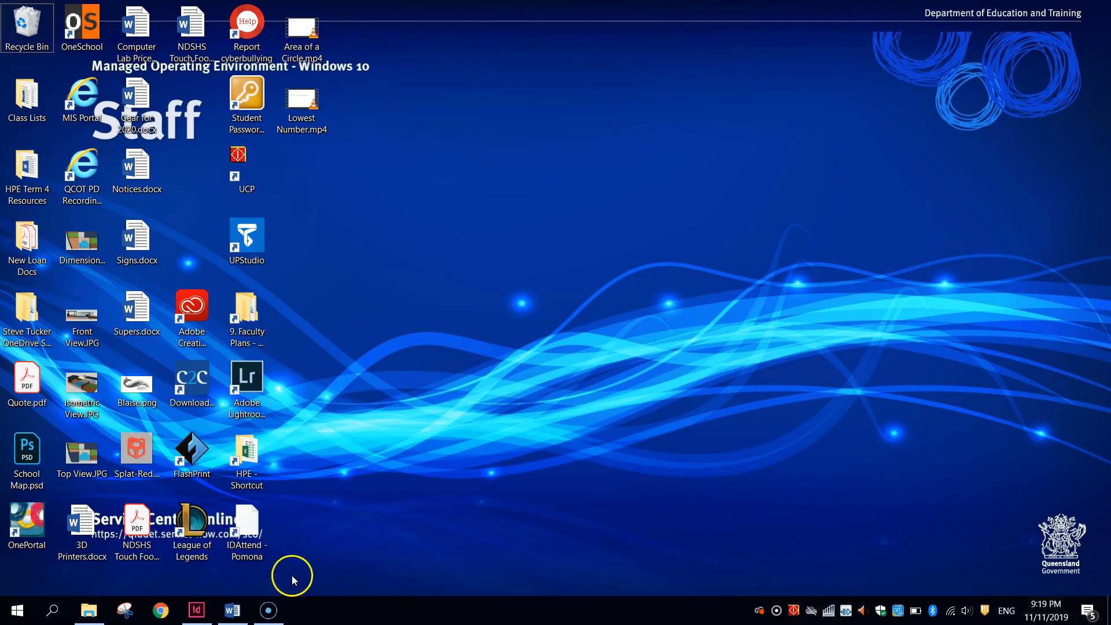
{"action": "left_click", "coordinate": [136, 541]}
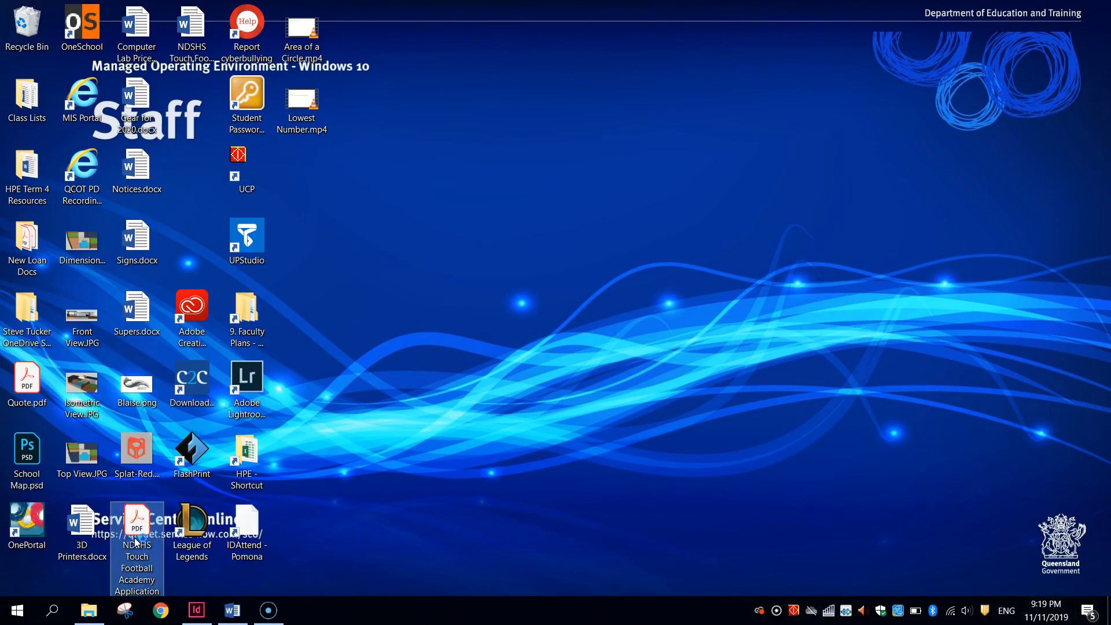
{"action": "double_click", "coordinate": [136, 541]}
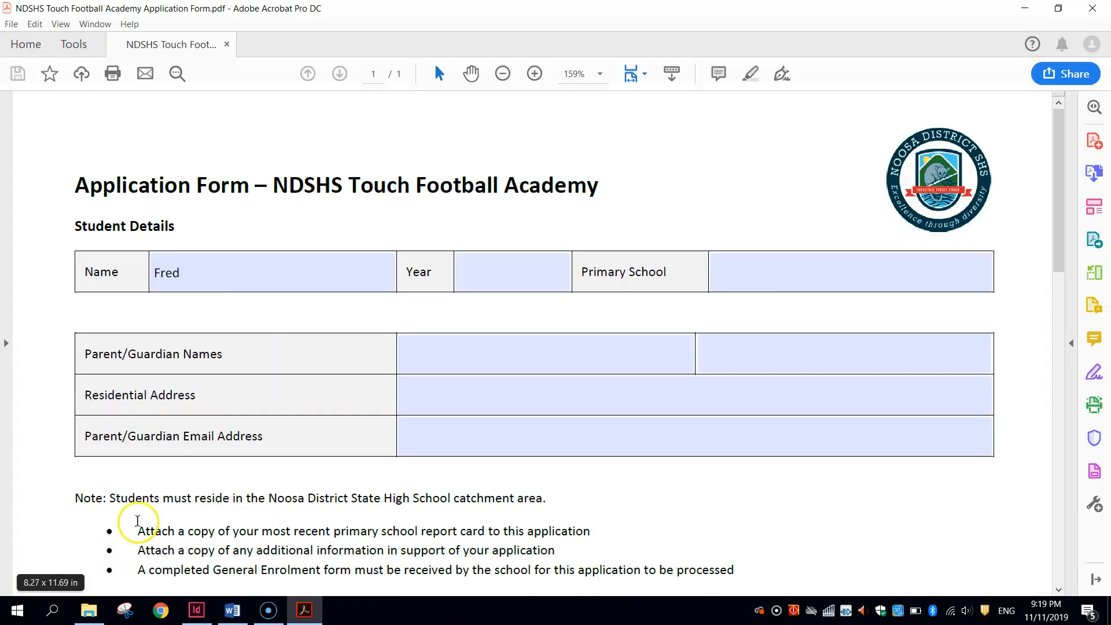
Check the text fields and Representative Level dropdowns in the reopened form, down to the Application Endorsement section.
{"action": "left_click", "coordinate": [450, 273]}
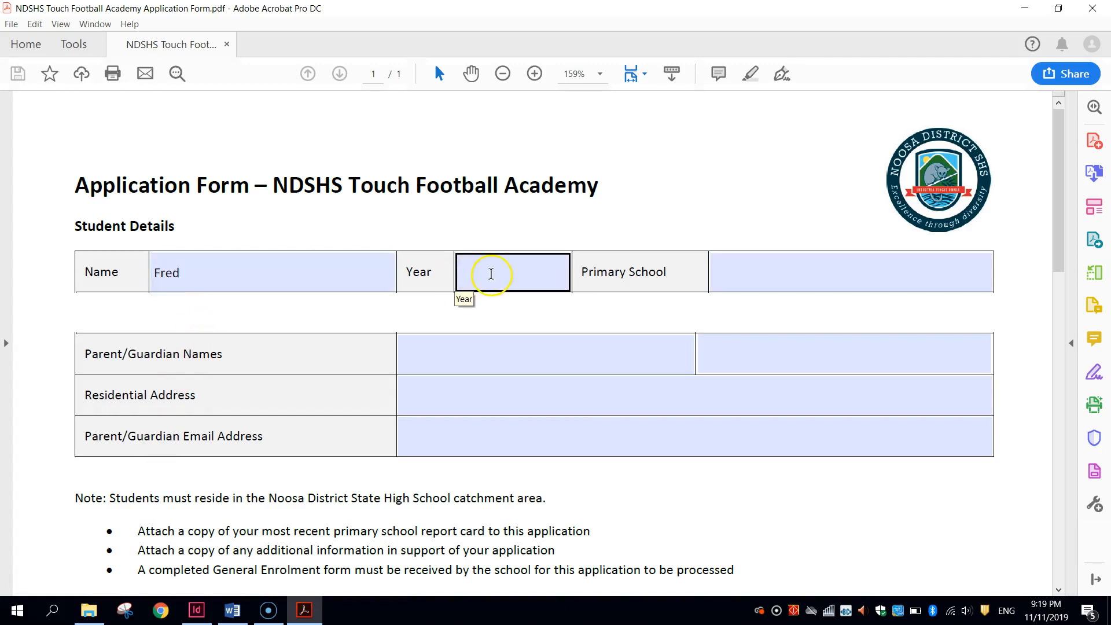
{"action": "left_click", "coordinate": [415, 276]}
{"action": "left_click", "coordinate": [717, 380]}
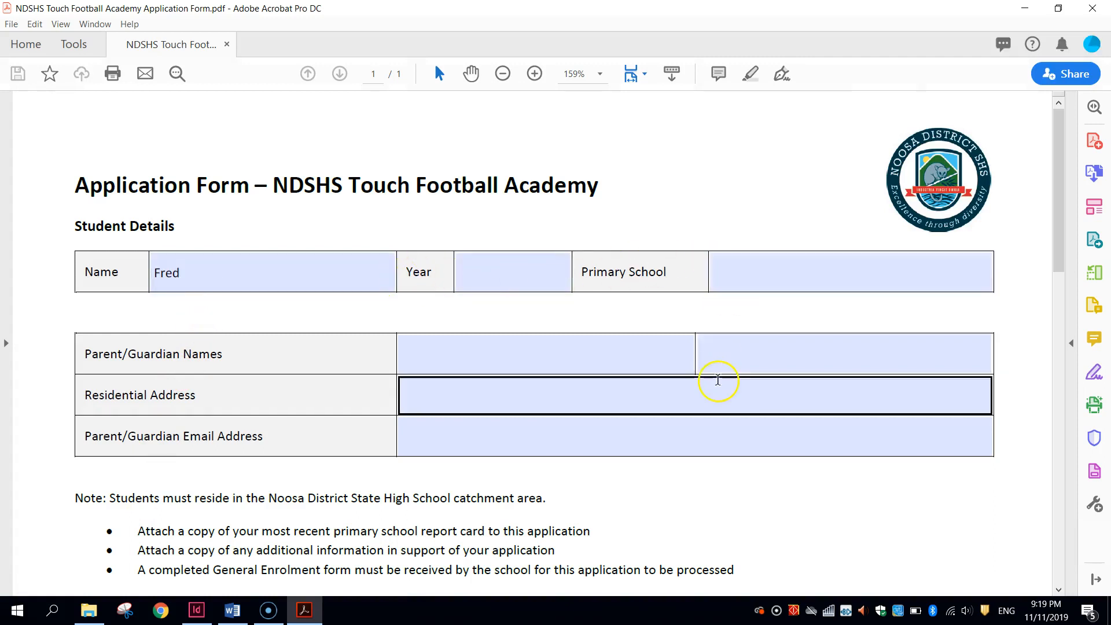
{"action": "scroll", "coordinate": [716, 379], "scroll_direction": "down", "scroll_amount": 8}
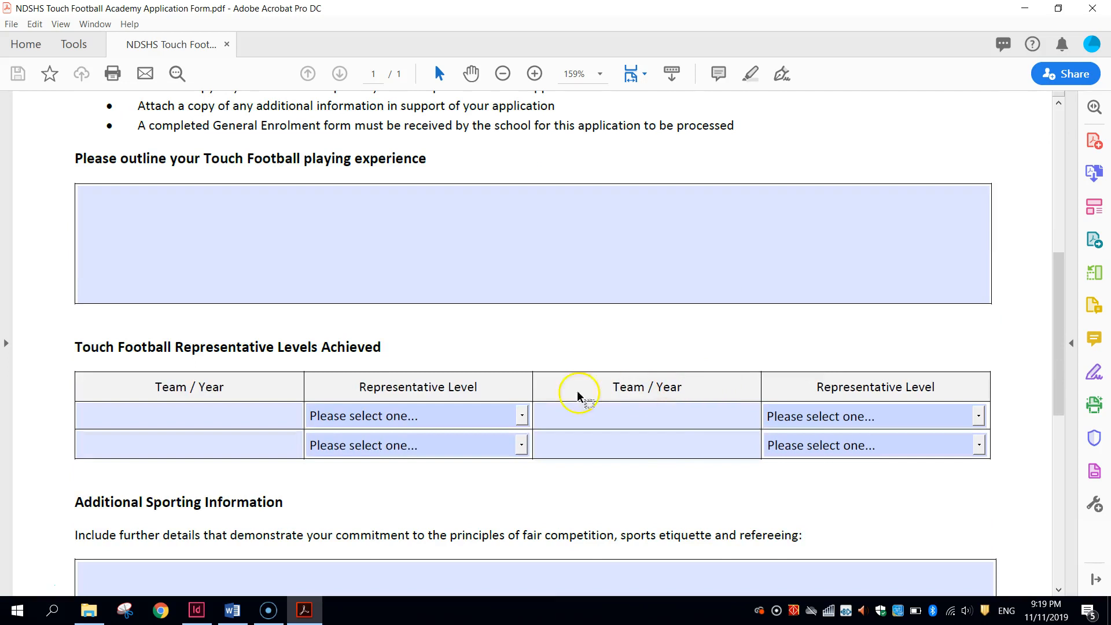
{"action": "left_click", "coordinate": [522, 416]}
{"action": "left_click", "coordinate": [618, 421]}
{"action": "scroll", "coordinate": [620, 426], "scroll_direction": "down", "scroll_amount": 7}
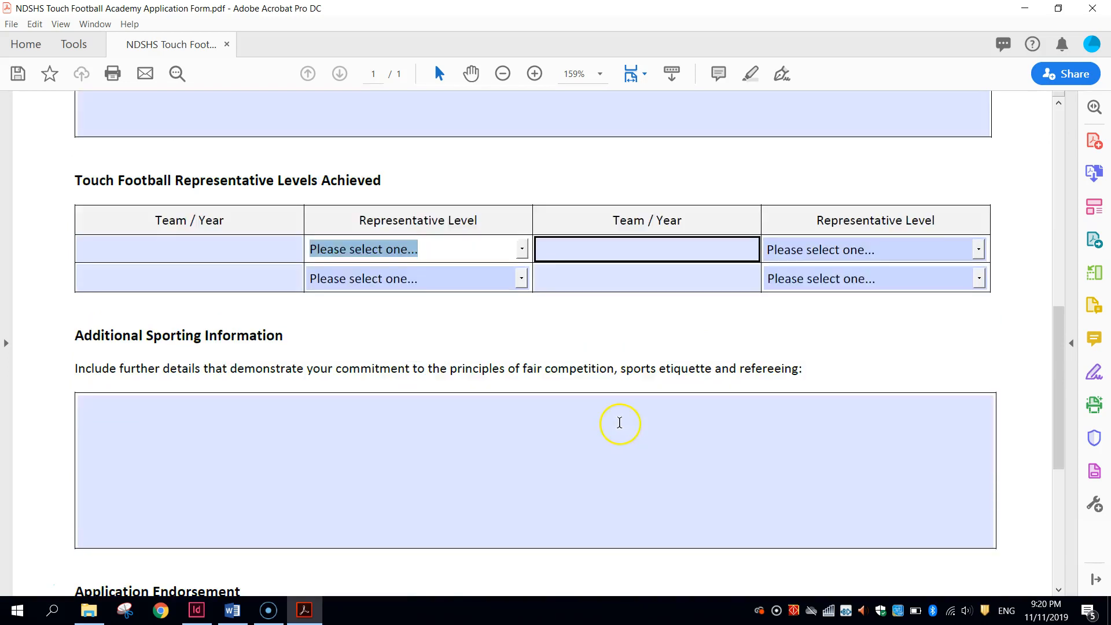
{"action": "scroll", "coordinate": [621, 428], "scroll_direction": "down", "scroll_amount": 2}
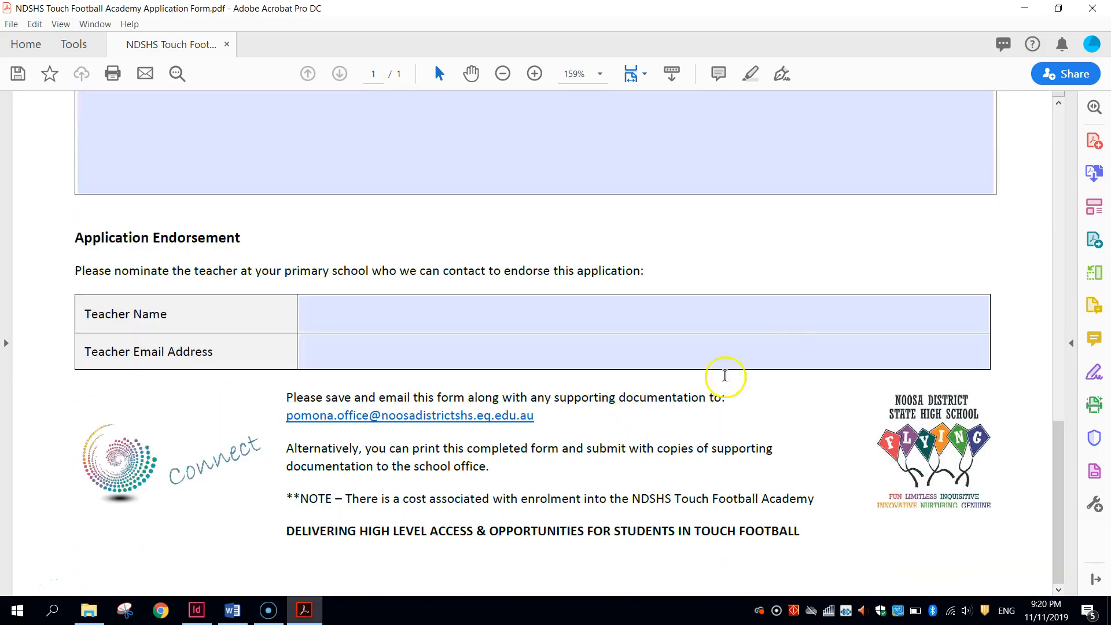